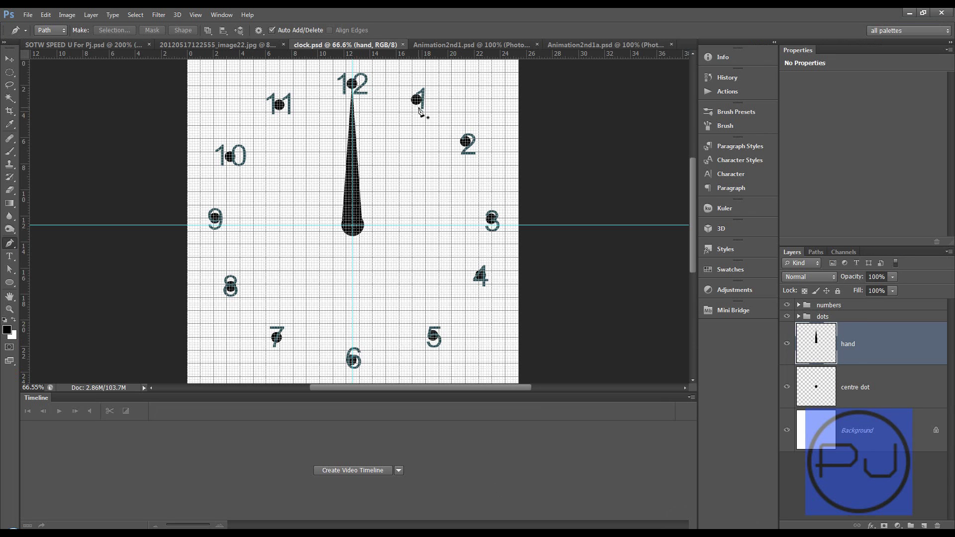
Toggle the clock's dots off and back on, then re-dock the Project tab in a fresh After Effects project.
{"action": "left_click", "coordinate": [787, 316]}
{"action": "left_click", "coordinate": [787, 316]}
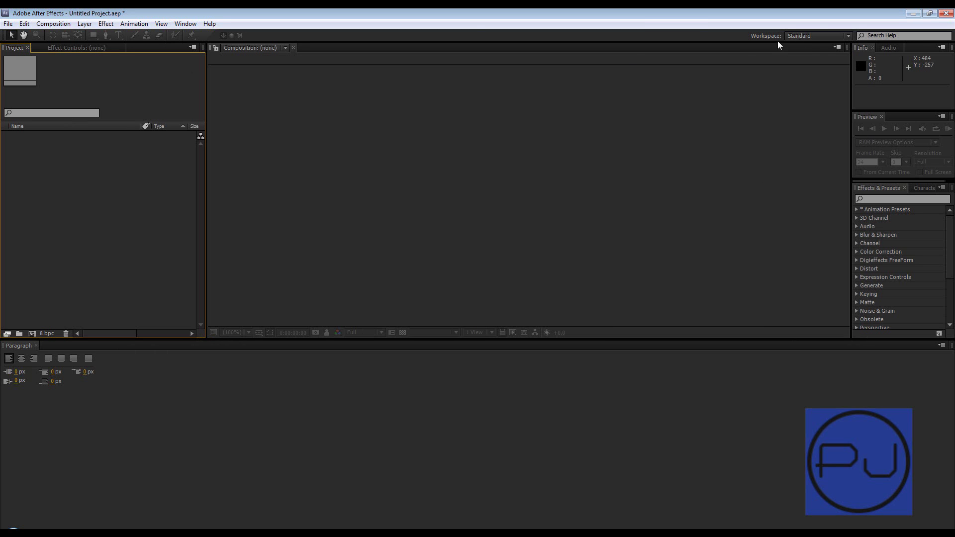
{"action": "mouse_move", "coordinate": [39, 51]}
{"action": "left_mouse_down"}
{"action": "mouse_move", "coordinate": [47, 48]}
{"action": "mouse_move", "coordinate": [22, 47]}
{"action": "left_mouse_up"}
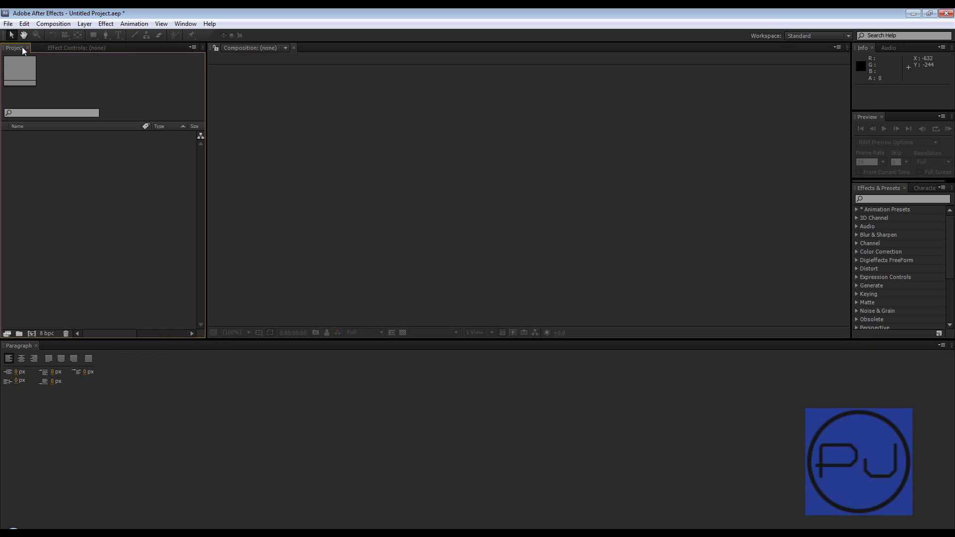
Import clock.psd as a Composition - Retain Layer Sizes.
{"action": "double_click", "coordinate": [78, 202]}
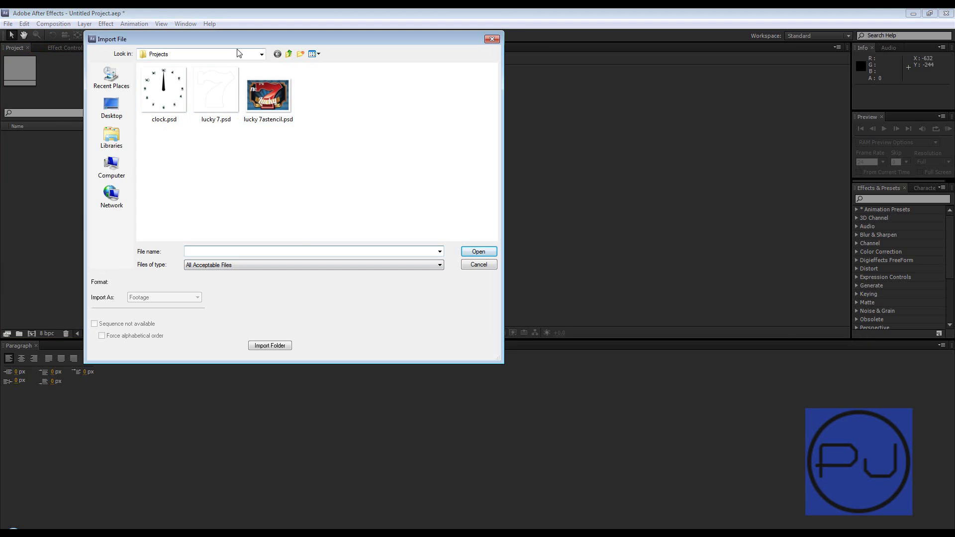
{"action": "left_click", "coordinate": [166, 78]}
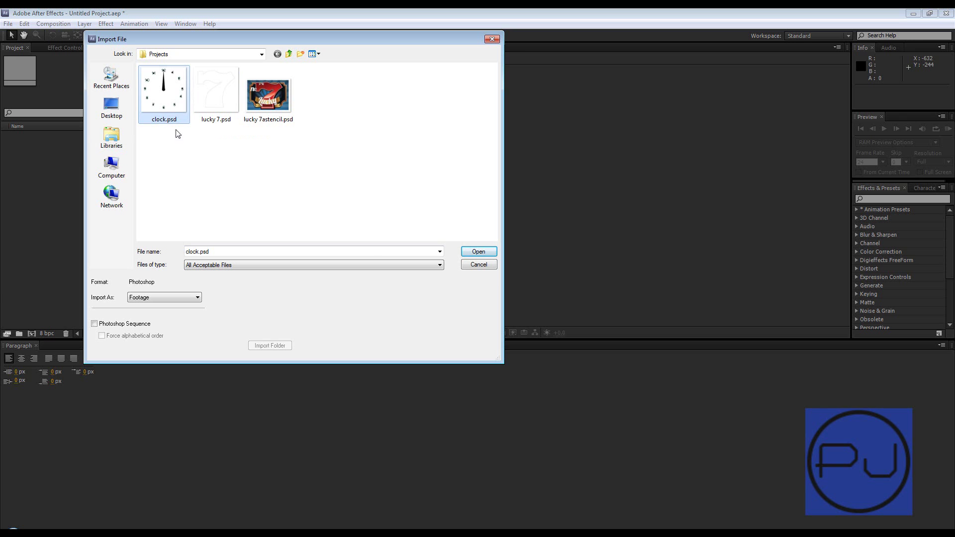
{"action": "left_click", "coordinate": [477, 251]}
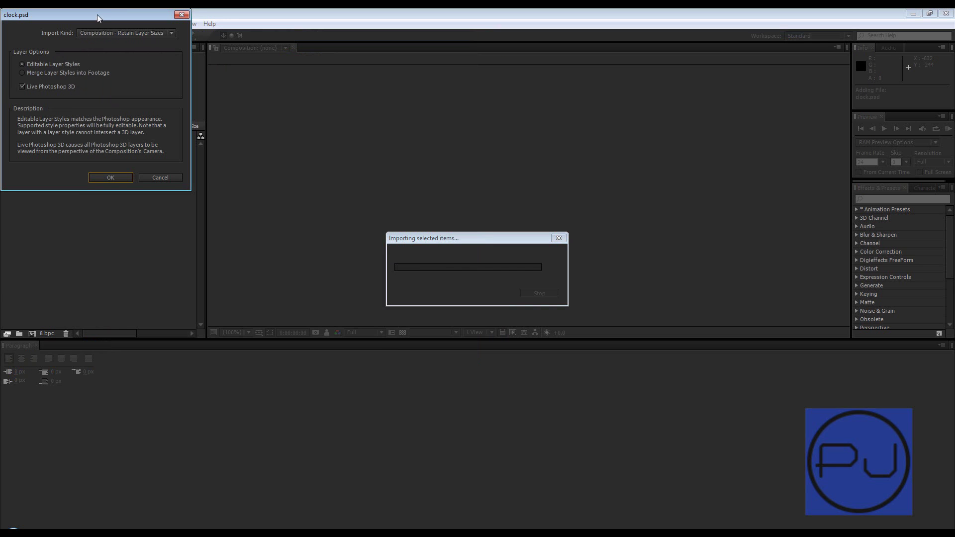
{"action": "key", "text": "Return"}
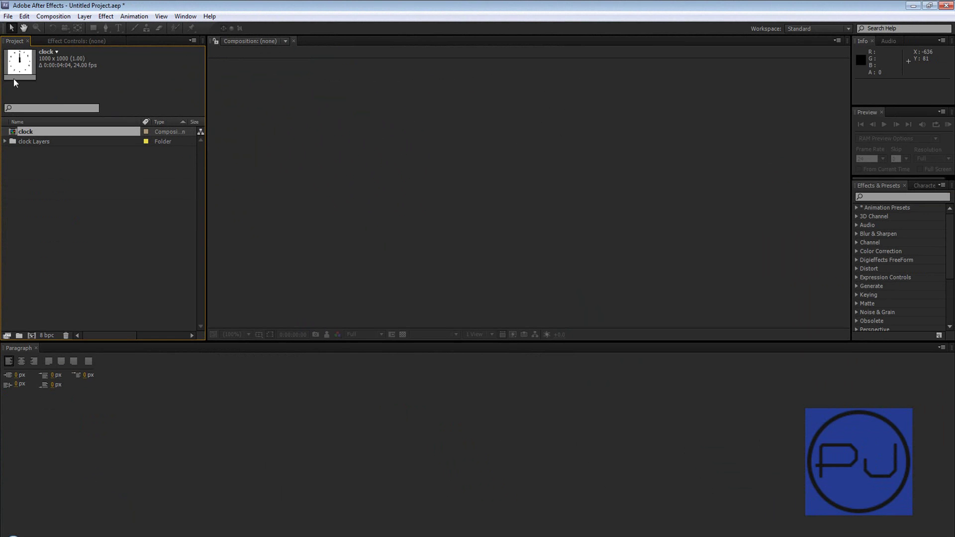
{"action": "left_click", "coordinate": [32, 335]}
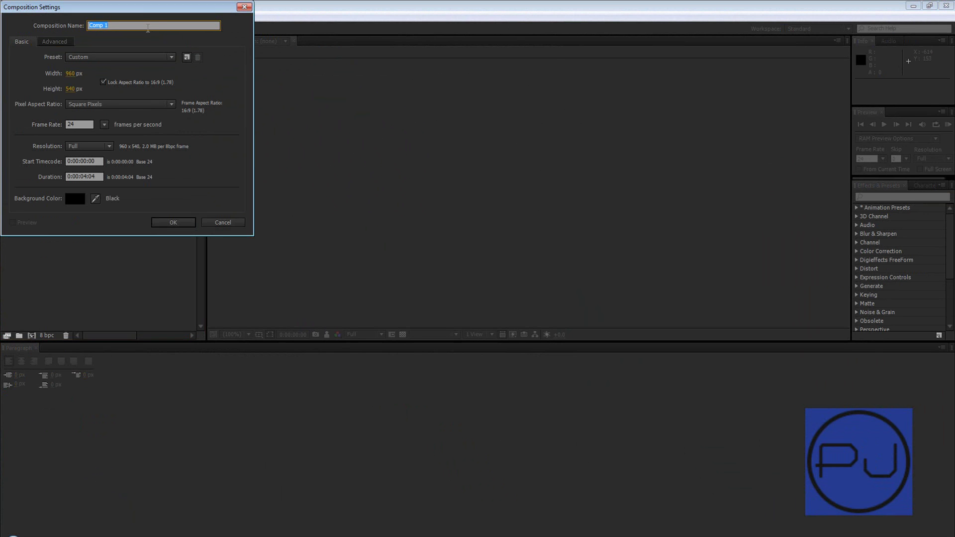
{"action": "left_click_drag", "start_coordinate": [139, 9], "coordinate": [364, 141]}
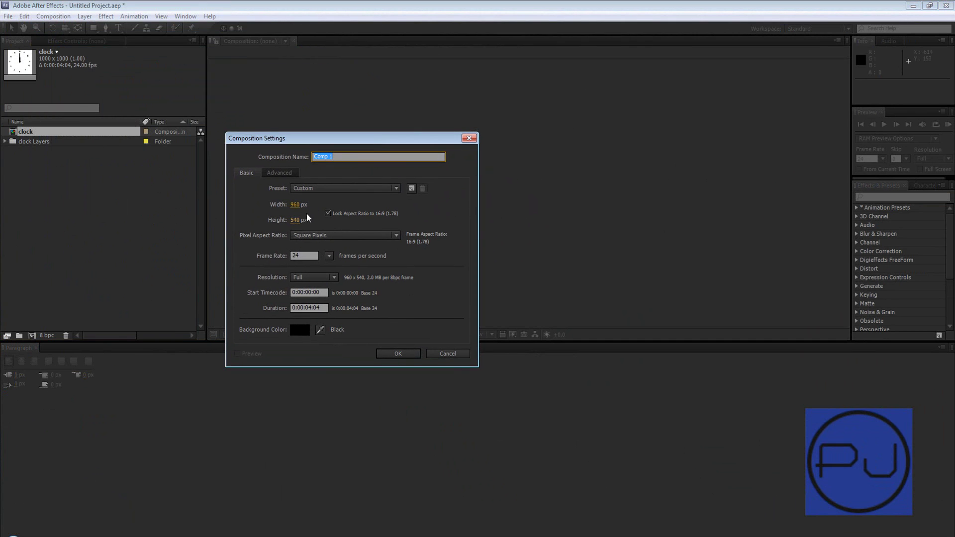
{"action": "left_click_drag", "start_coordinate": [281, 140], "coordinate": [324, 169]}
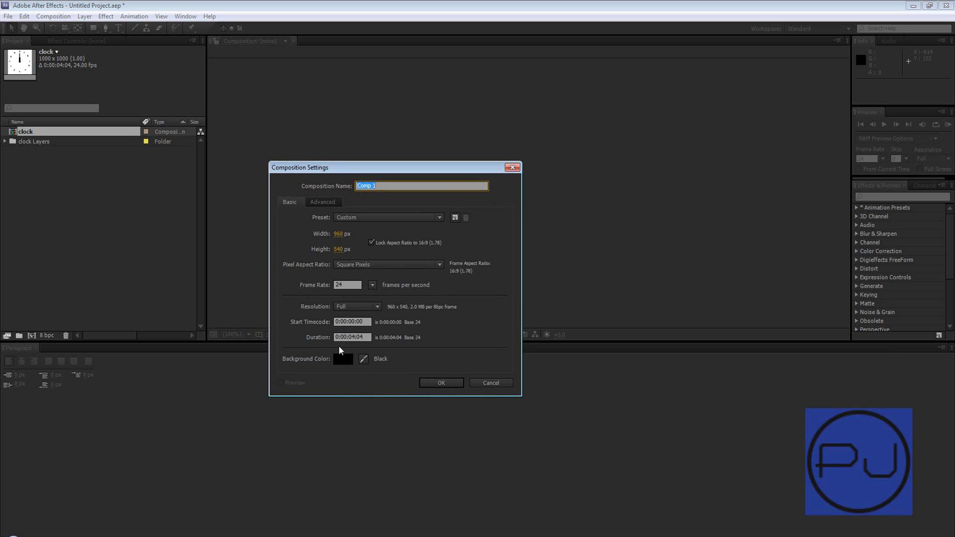
{"action": "left_click", "coordinate": [508, 384]}
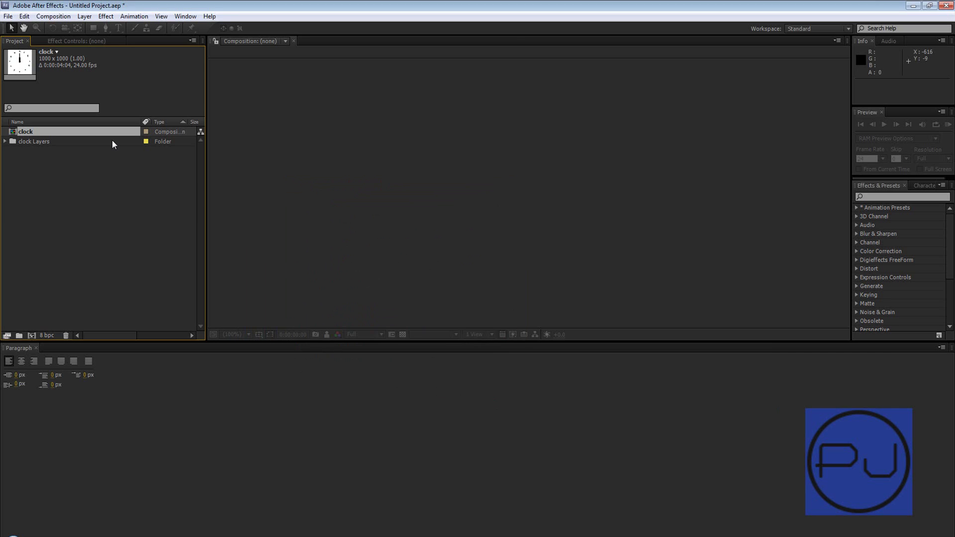
Open the clock composition and display the current time in feet and frames.
{"action": "double_click", "coordinate": [16, 134]}
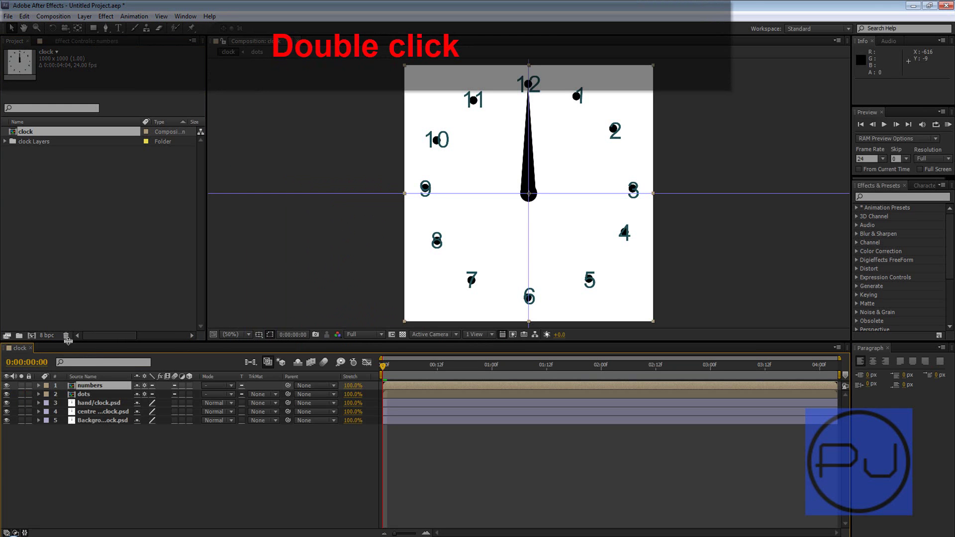
{"action": "left_click", "coordinate": [44, 366]}
{"action": "left_click", "coordinate": [51, 356]}
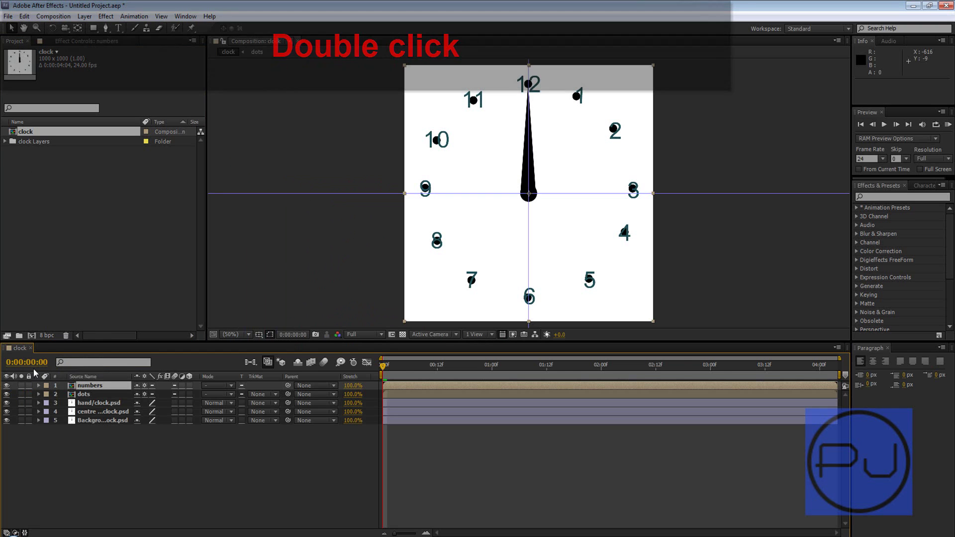
{"action": "left_click", "coordinate": [21, 367], "text": "ctrl"}
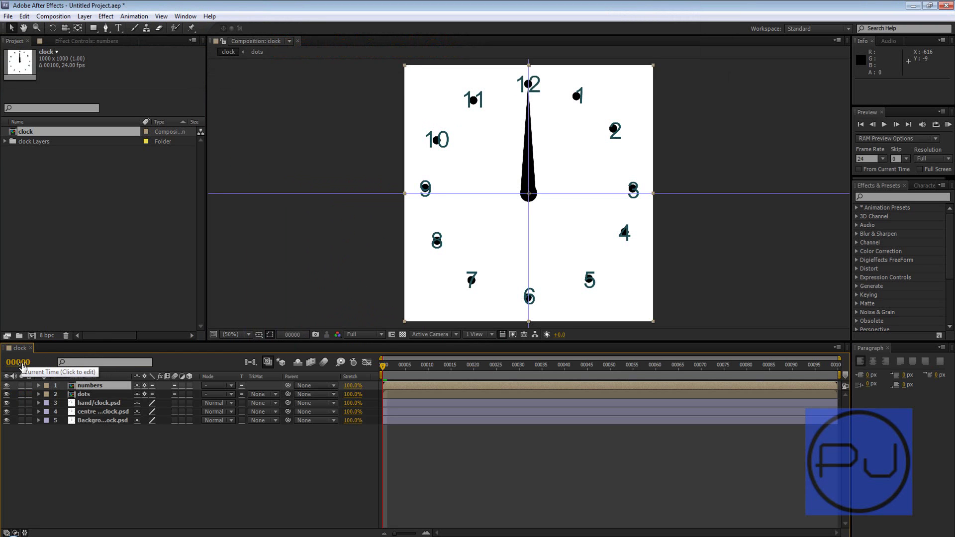
{"action": "left_click", "coordinate": [21, 367], "text": "ctrl"}
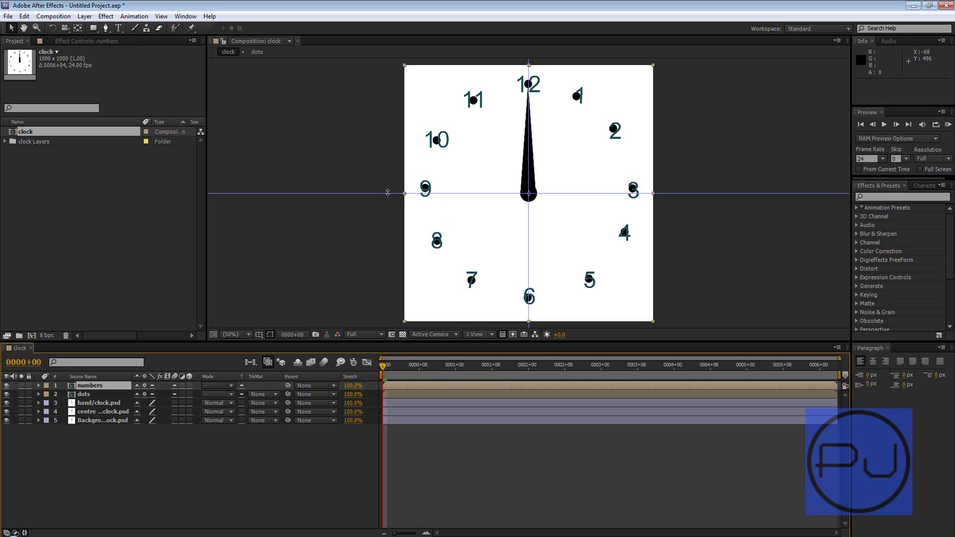
Remove the horizontal and vertical guides and hide the dots layer.
{"action": "left_click_drag", "start_coordinate": [387, 195], "coordinate": [427, 9]}
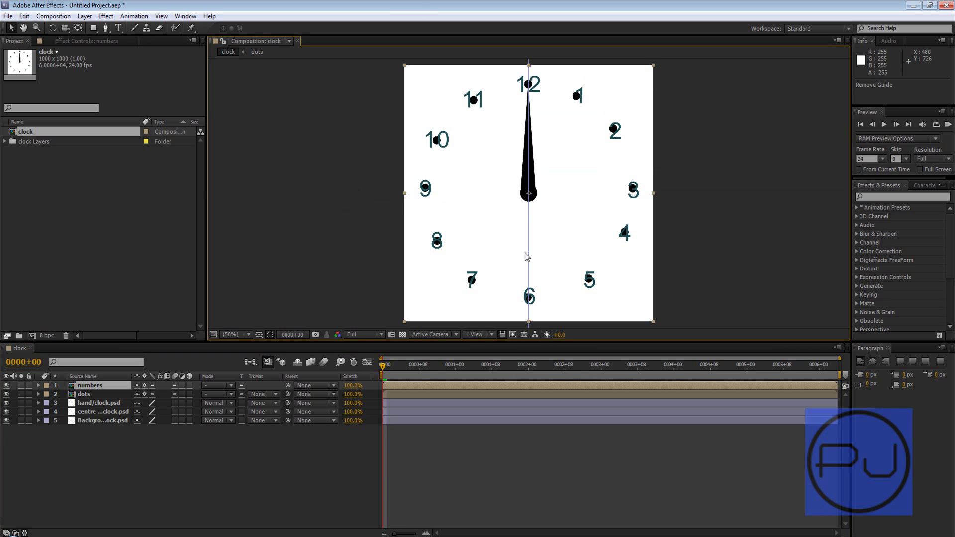
{"action": "left_click_drag", "start_coordinate": [529, 252], "coordinate": [507, 19]}
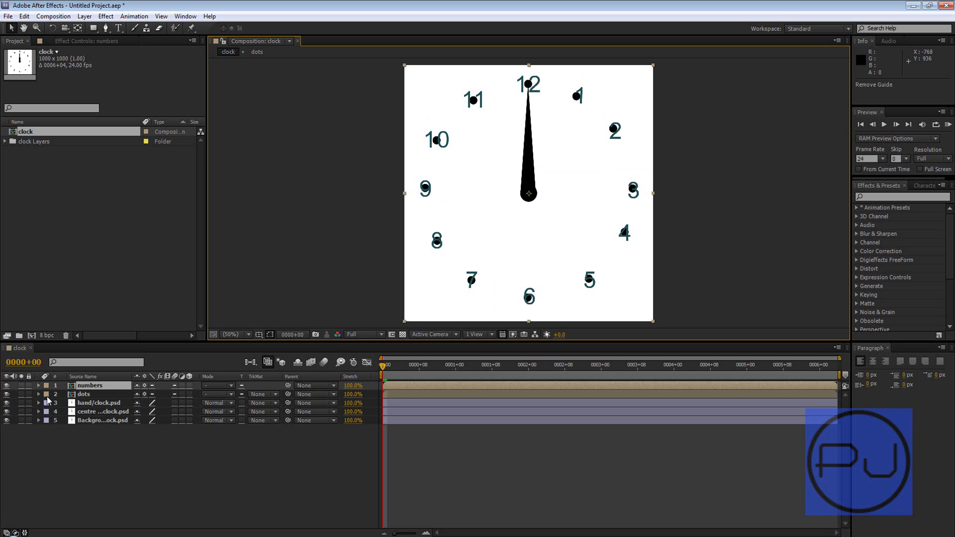
{"action": "left_click", "coordinate": [6, 394]}
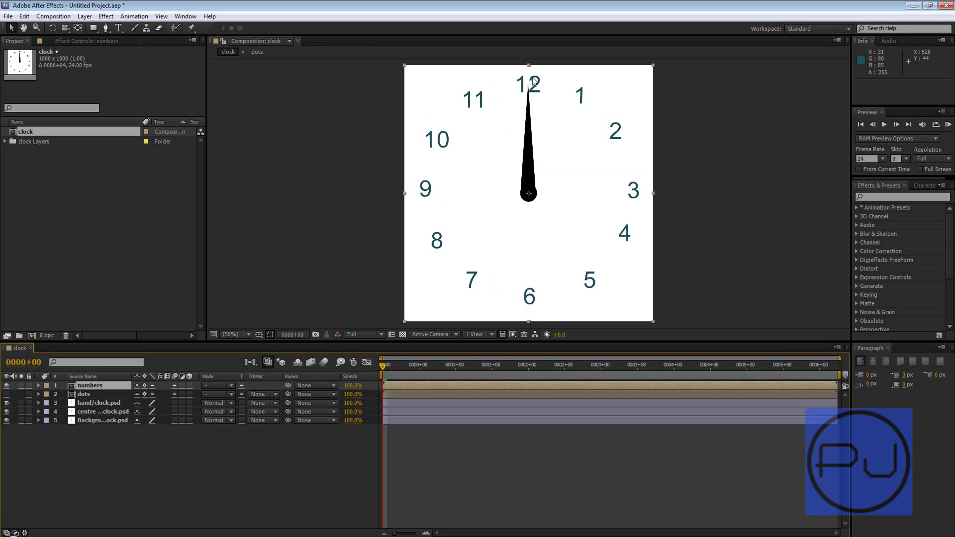
{"action": "left_click", "coordinate": [83, 402]}
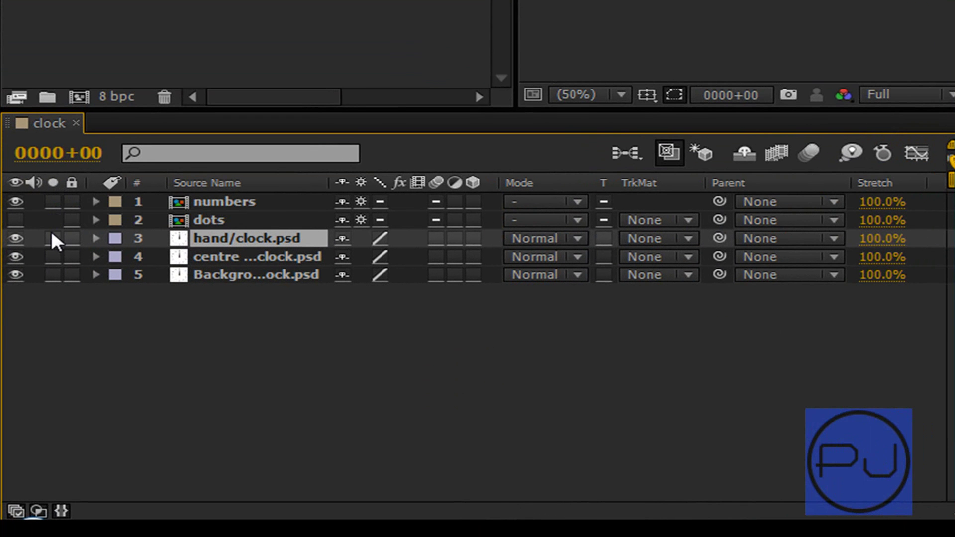
{"action": "left_click", "coordinate": [52, 239]}
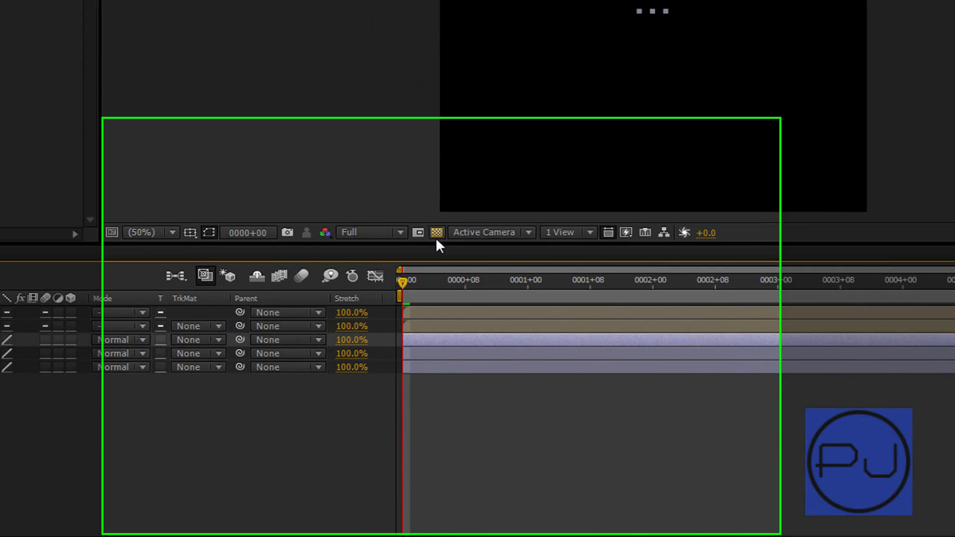
{"action": "left_click", "coordinate": [402, 335]}
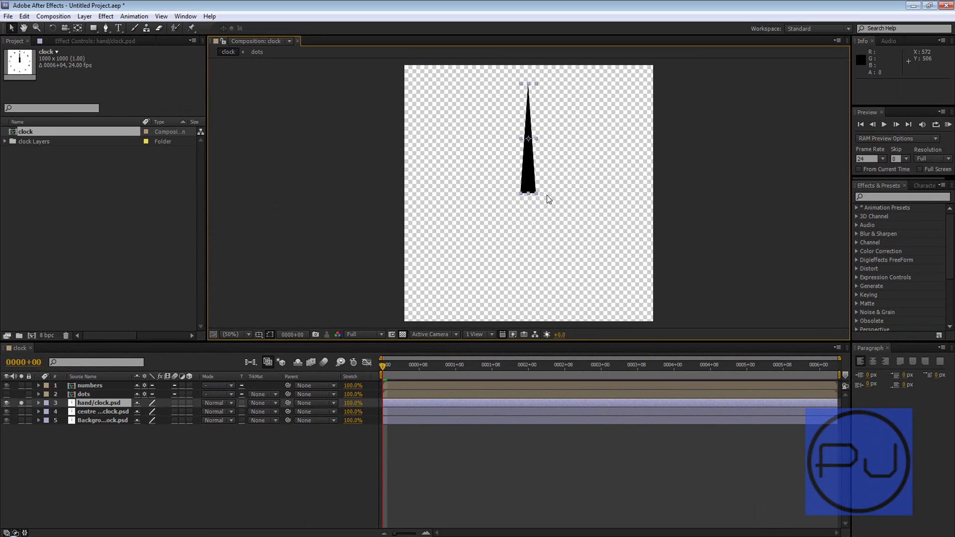
{"action": "left_click", "coordinate": [21, 403]}
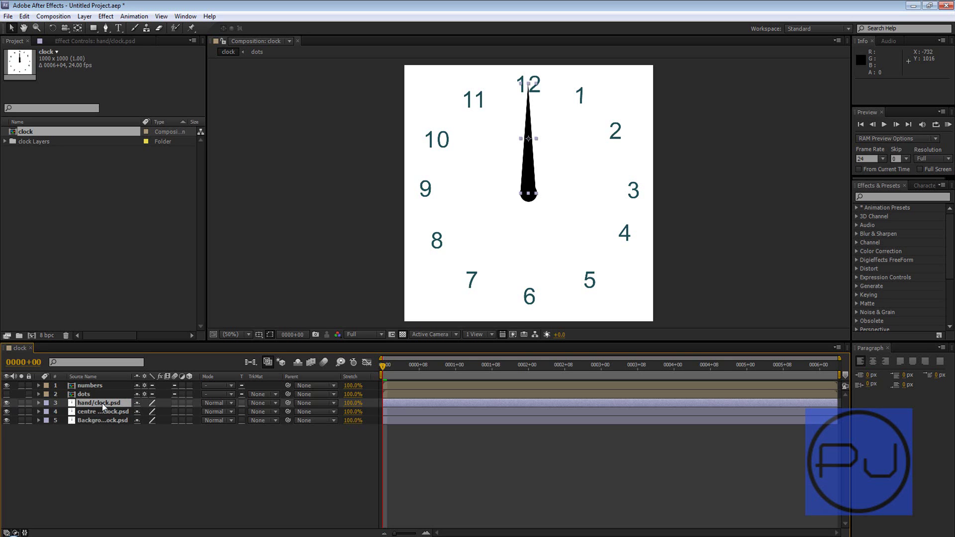
Show only the hand layer's Rotation property (0x +0.0°) and select it.
{"action": "key", "text": "r"}
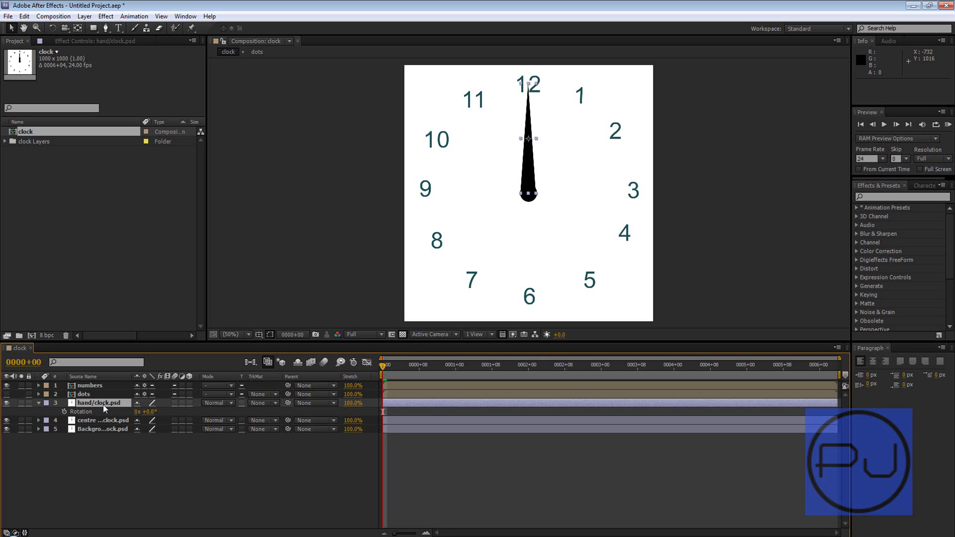
{"action": "left_click", "coordinate": [39, 403]}
{"action": "left_click", "coordinate": [39, 403]}
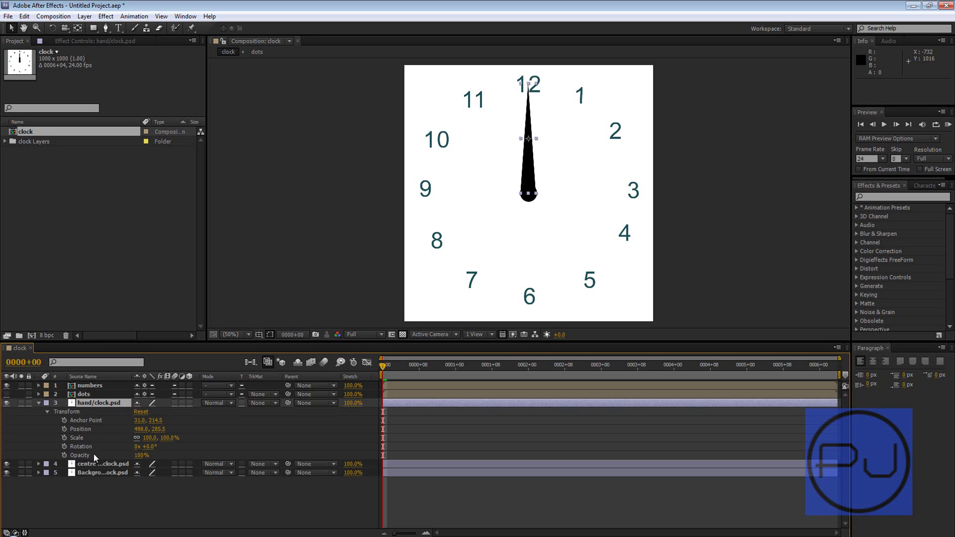
{"action": "left_click", "coordinate": [39, 403]}
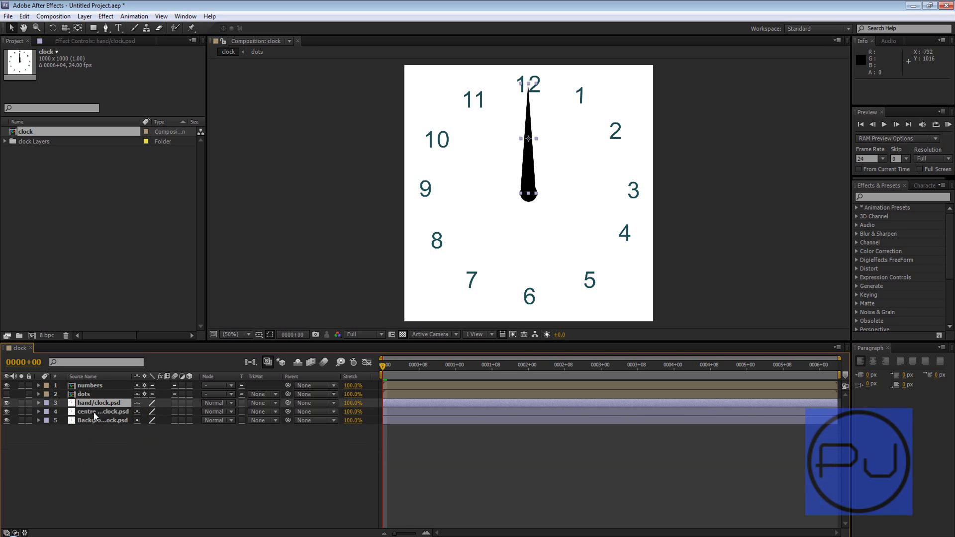
{"action": "key", "text": "r"}
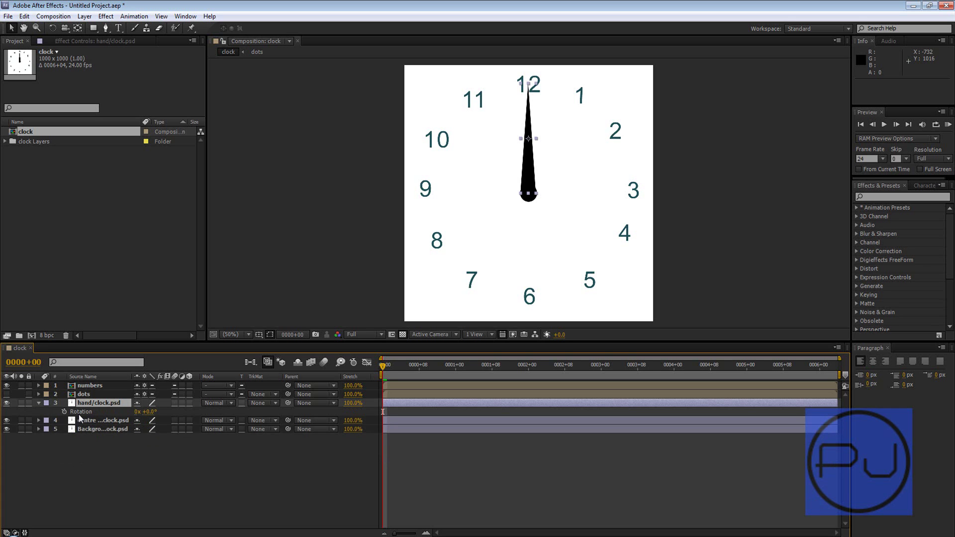
{"action": "left_click", "coordinate": [82, 412]}
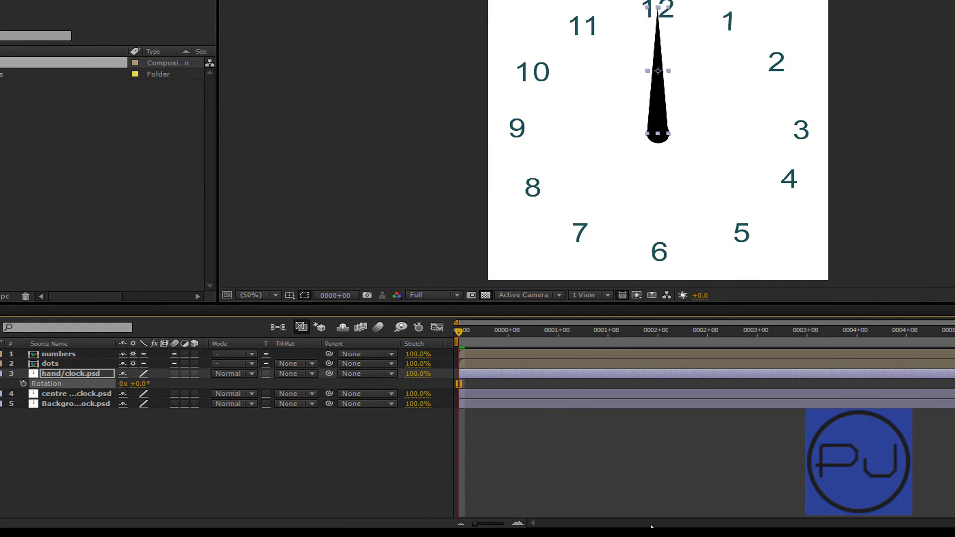
Add a 0x +0.0° Rotation keyframe at frame 0, then move forward five frames.
{"action": "left_click", "coordinate": [23, 383]}
{"action": "scroll", "coordinate": [622, 110], "scroll_direction": "up", "scroll_amount": 6}
{"action": "scroll", "coordinate": [618, 103], "scroll_direction": "down", "scroll_amount": 3}
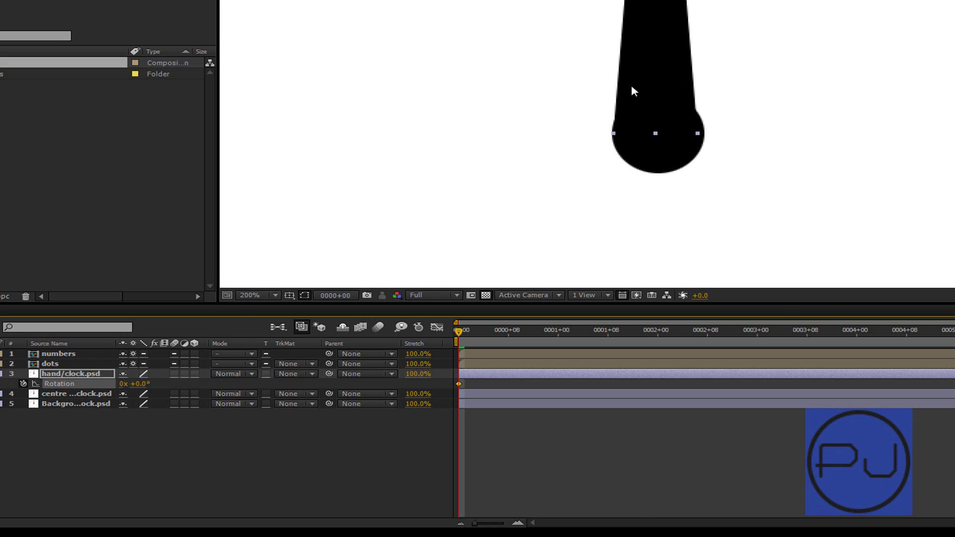
{"action": "key", "text": "Page_Down"}
{"action": "key", "text": "Page_Down"}
{"action": "key", "text": "Page_Down"}
{"action": "key", "text": "Page_Down"}
{"action": "key", "text": "Page_Down"}
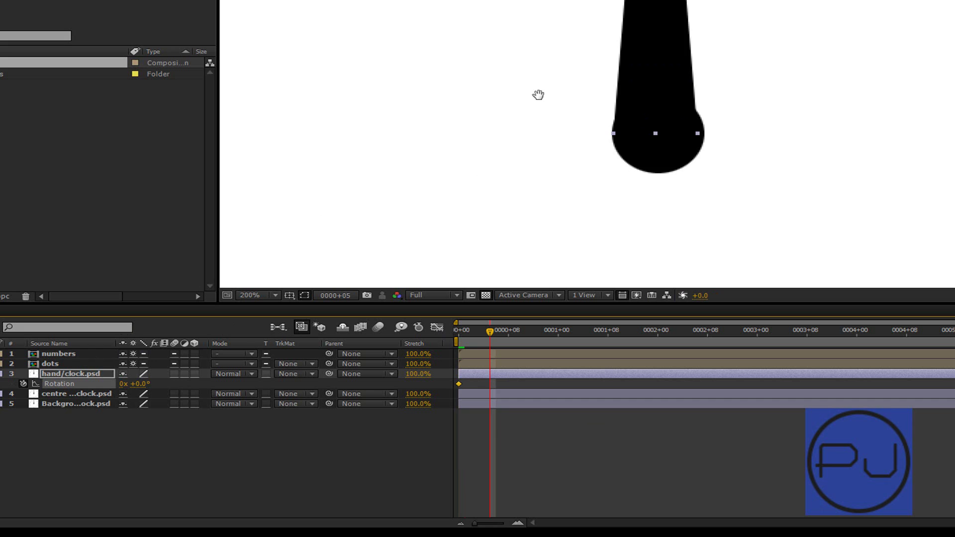
Set the viewer magnification to Fit up to 100% to show the whole clock.
{"action": "scroll", "coordinate": [540, 256], "scroll_direction": "up", "scroll_amount": 3}
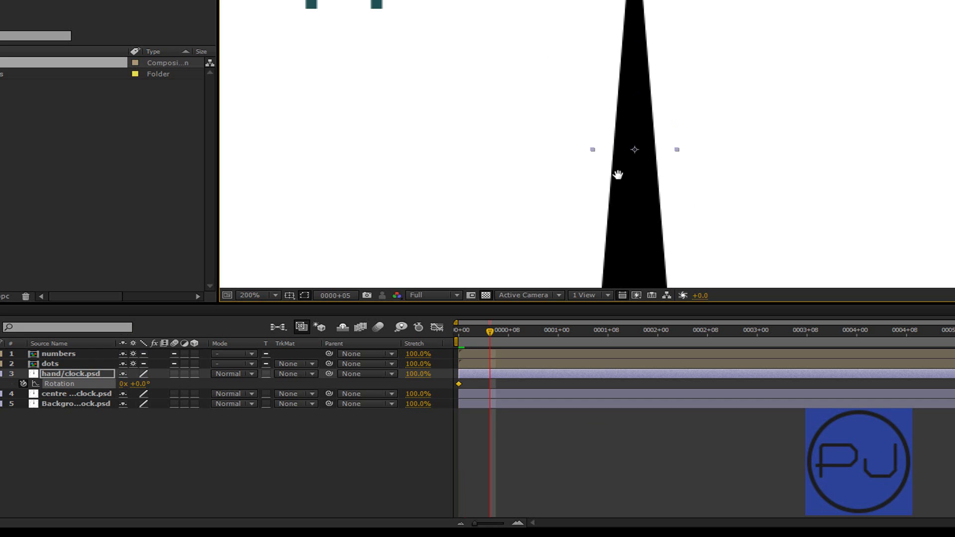
{"action": "scroll", "coordinate": [669, 162], "scroll_direction": "up", "scroll_amount": 3}
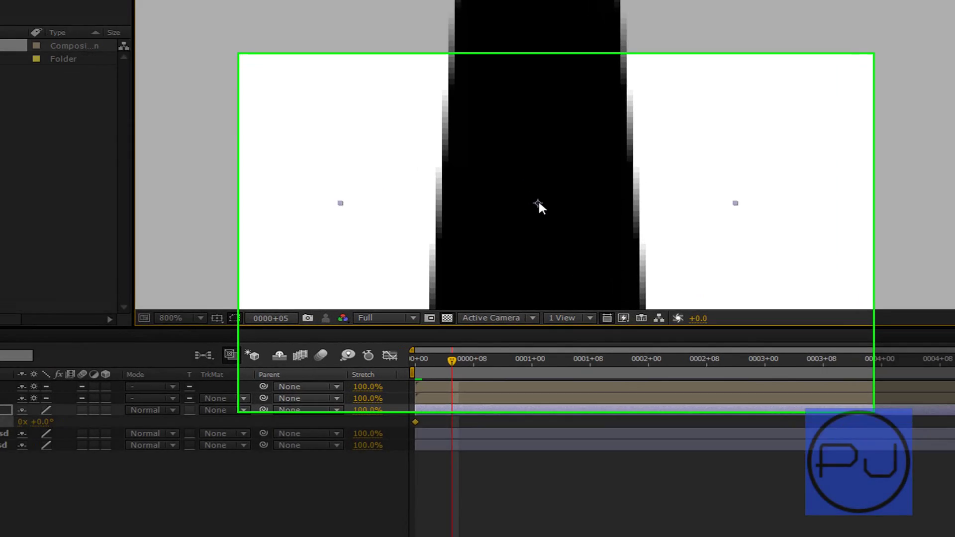
{"action": "scroll", "coordinate": [671, 220], "scroll_direction": "down", "scroll_amount": 5}
{"action": "scroll", "coordinate": [657, 174], "scroll_direction": "up", "scroll_amount": 4}
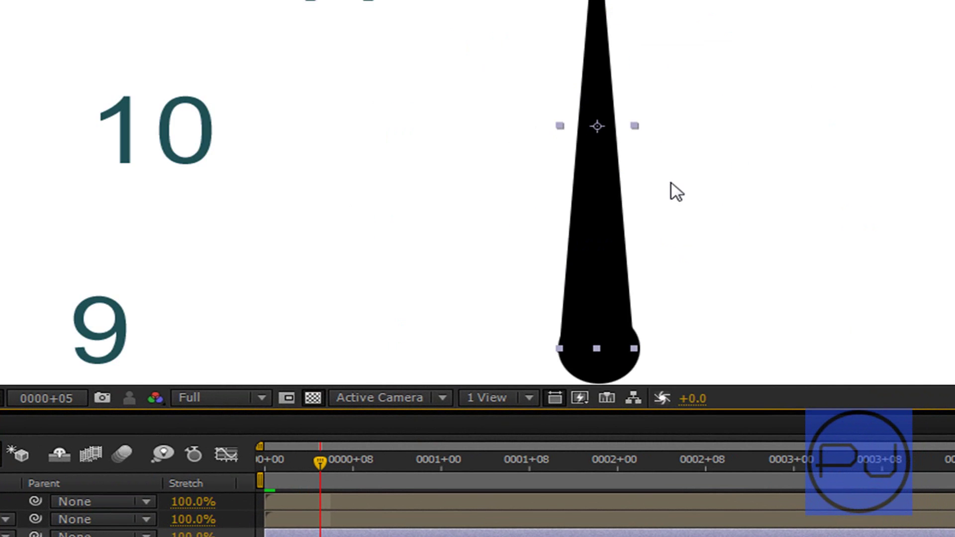
{"action": "scroll", "coordinate": [691, 198], "scroll_direction": "down", "scroll_amount": 2}
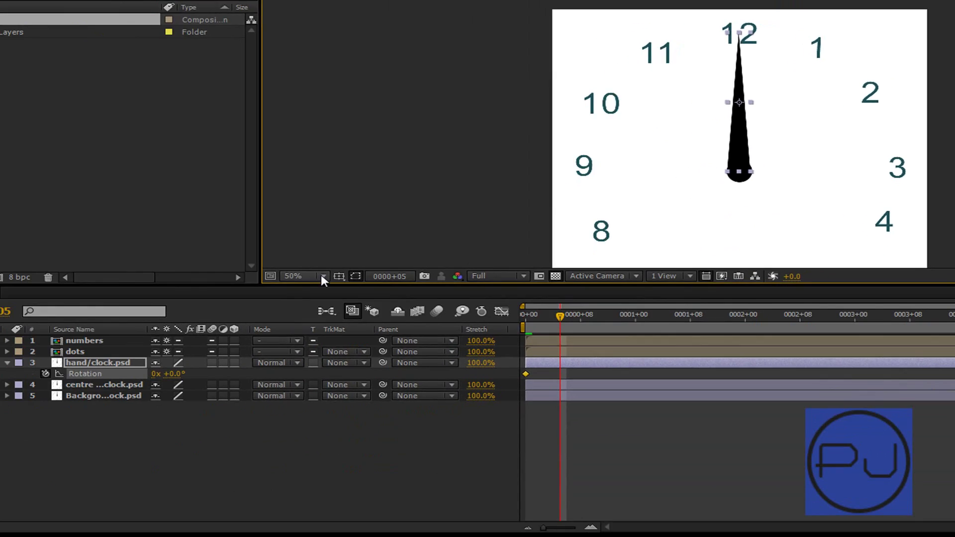
{"action": "left_click", "coordinate": [323, 276]}
{"action": "left_click", "coordinate": [336, 305]}
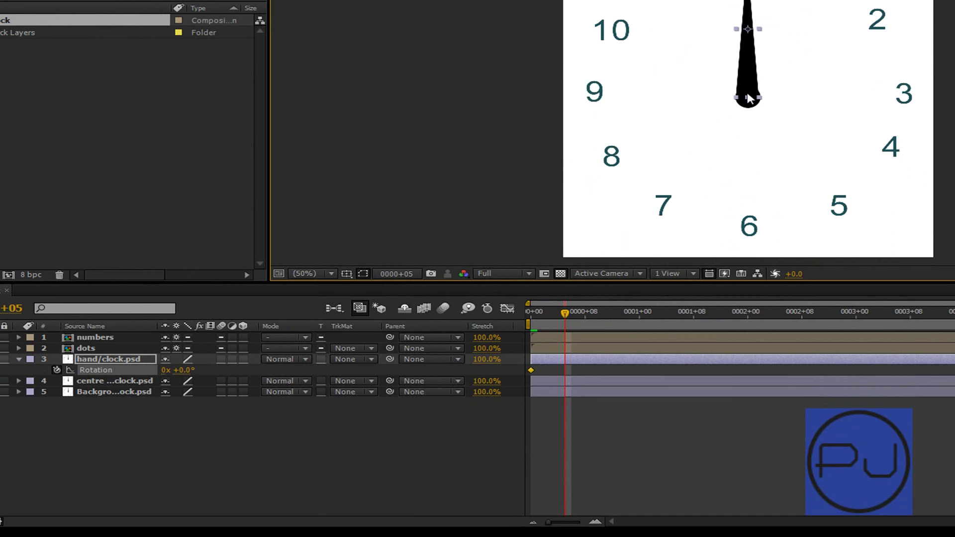
Undo the test rotation and drag the hand's anchor point to its rounded base with the Pan Behind tool.
{"action": "left_click_drag", "start_coordinate": [180, 370], "coordinate": [189, 390]}
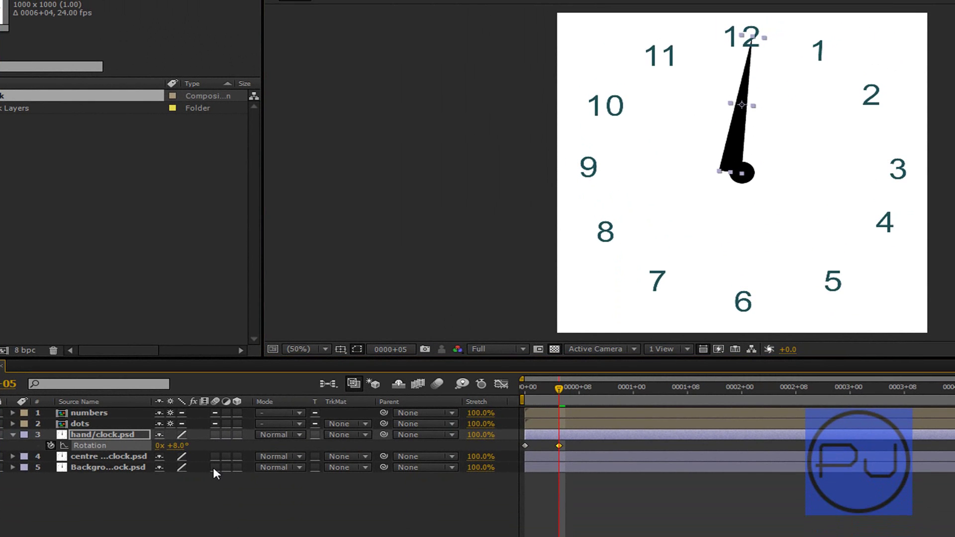
{"action": "key", "text": "Delete"}
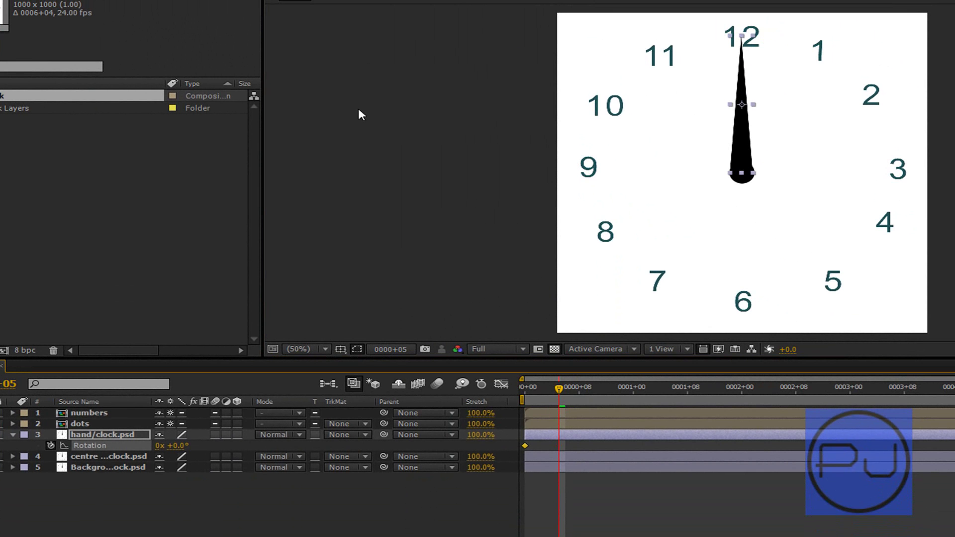
{"action": "key", "text": "y"}
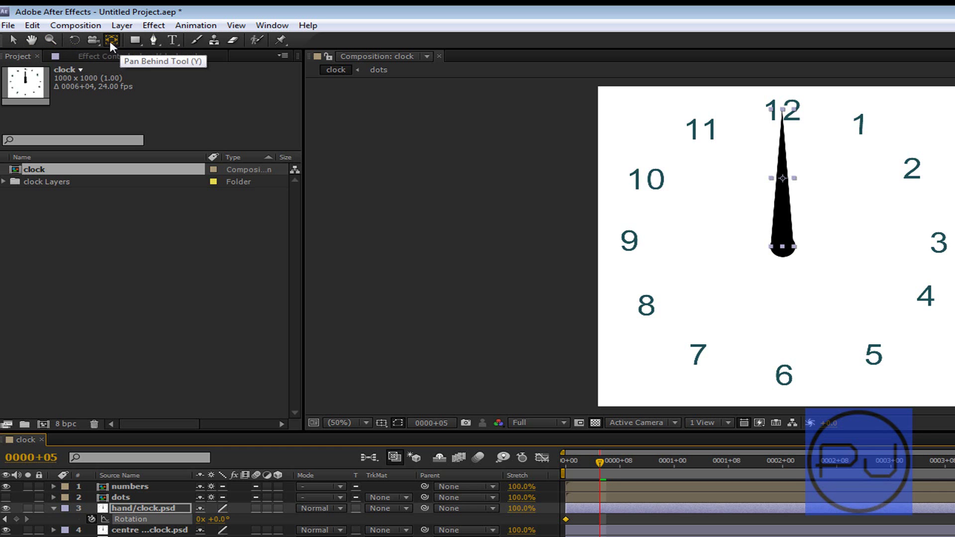
{"action": "left_click", "coordinate": [77, 41]}
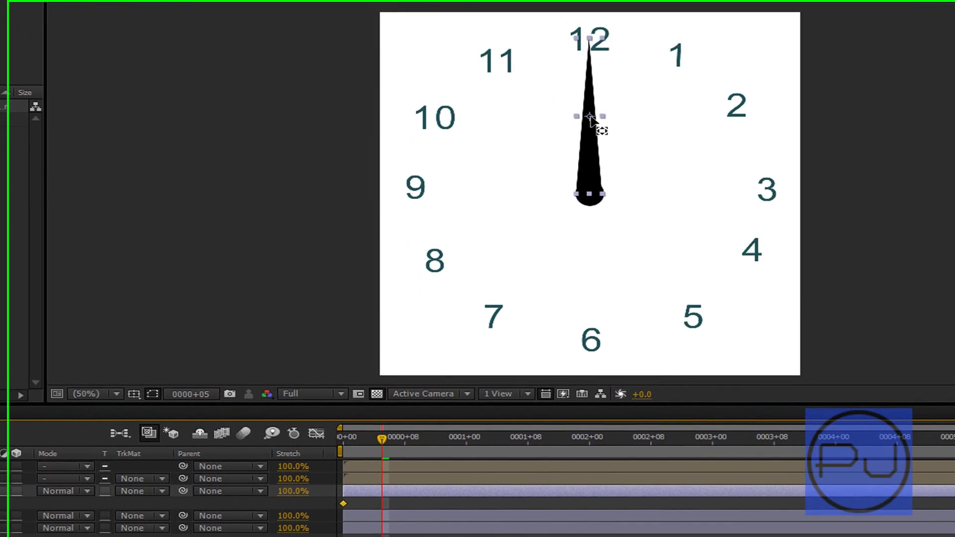
{"action": "left_click_drag", "start_coordinate": [784, 180], "coordinate": [784, 224]}
{"action": "left_click_drag", "start_coordinate": [581, 166], "coordinate": [581, 192]}
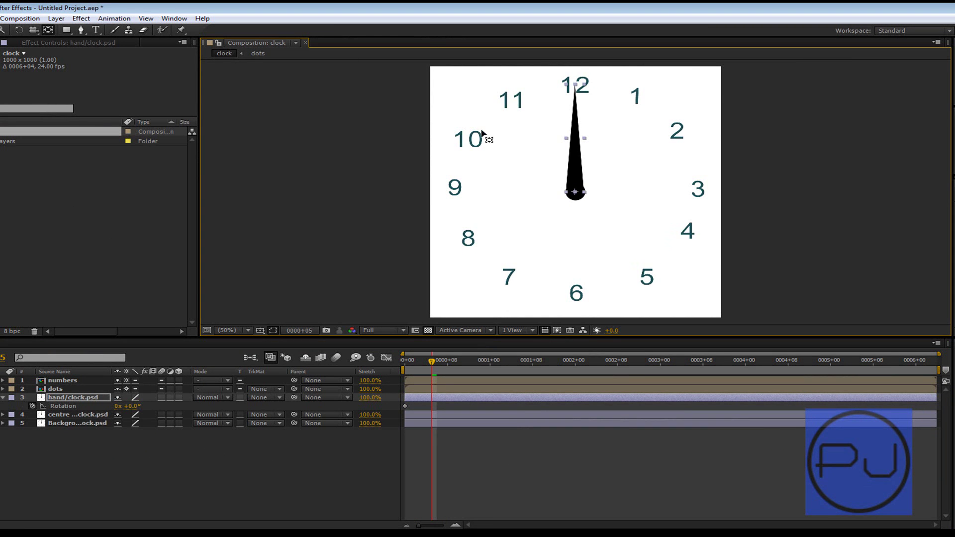
{"action": "left_click", "coordinate": [48, 29]}
Move the current-time indicator to the composition's last frame, 0006+03.
{"action": "left_click_drag", "start_coordinate": [432, 366], "coordinate": [788, 377]}
{"action": "left_click", "coordinate": [729, 376]}
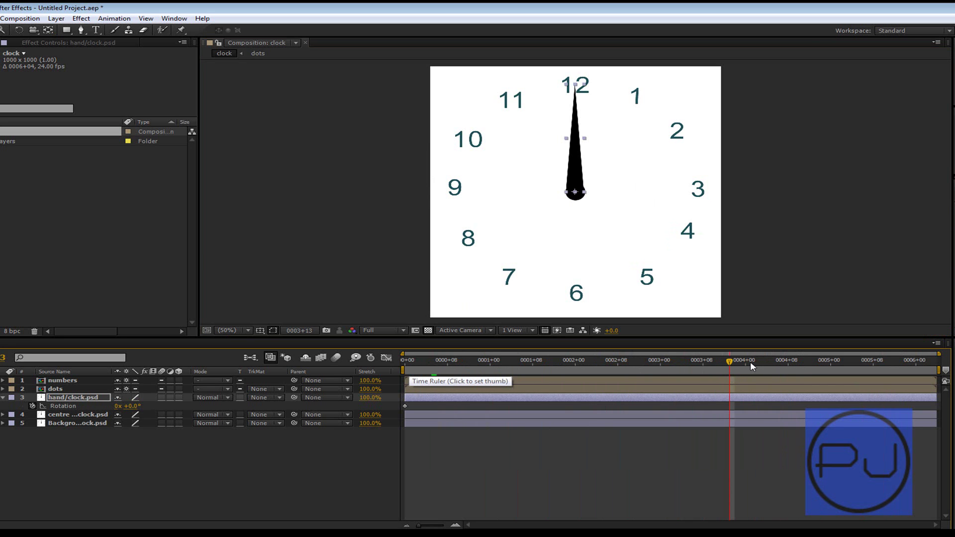
{"action": "left_click_drag", "start_coordinate": [731, 362], "coordinate": [938, 374]}
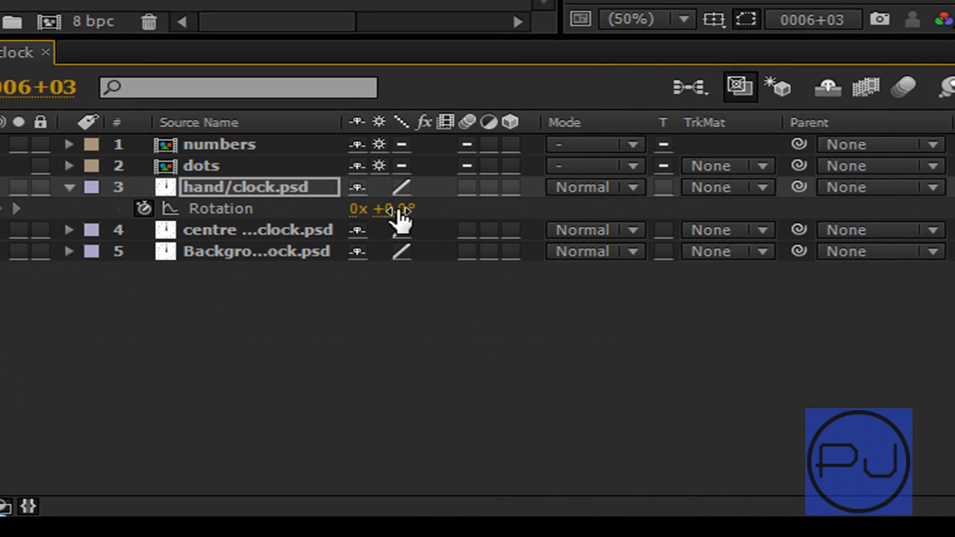
Set the hand's Rotation to 360 at the last frame.
{"action": "left_click", "coordinate": [395, 217]}
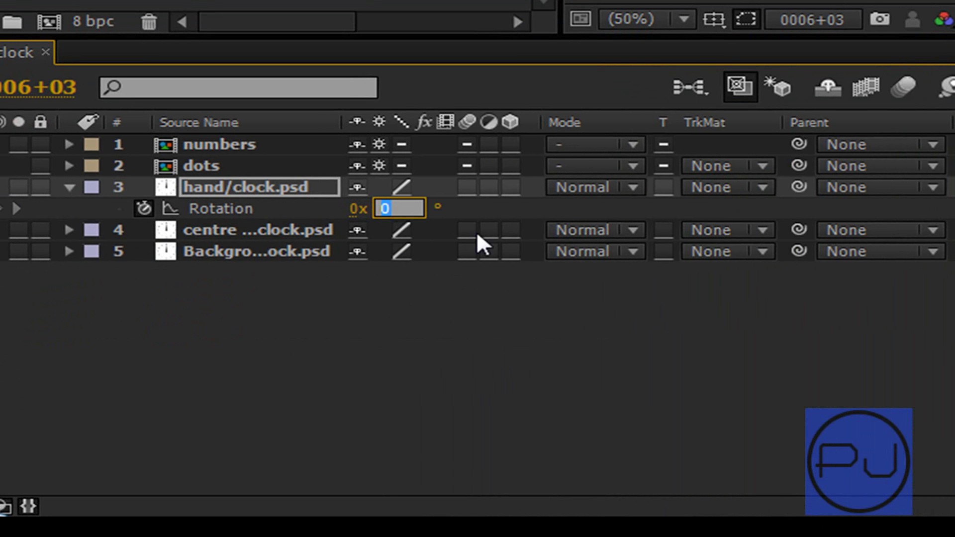
{"action": "type", "text": "360"}
{"action": "key", "text": "Return"}
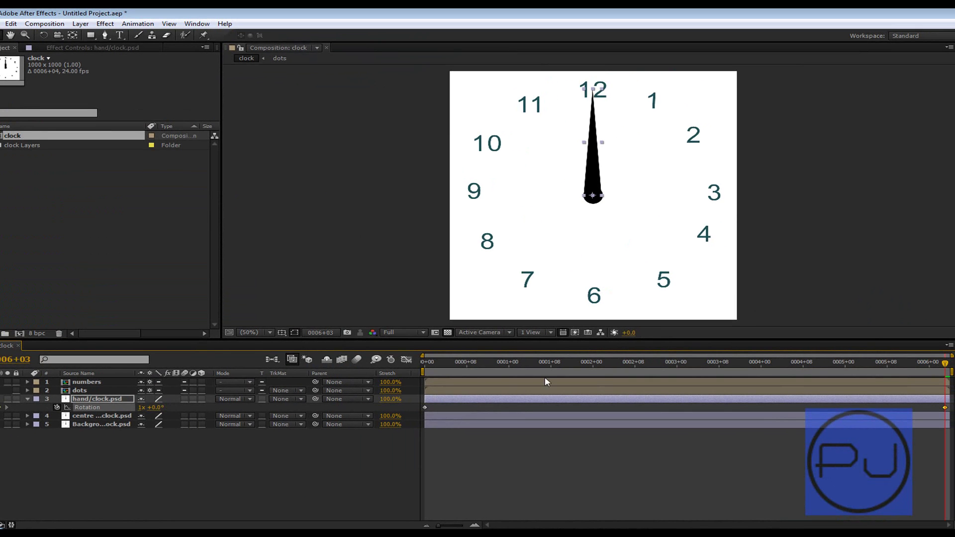
Scrub and play back the one-turn hand rotation, then stop the preview.
{"action": "left_click_drag", "start_coordinate": [844, 363], "coordinate": [410, 369]}
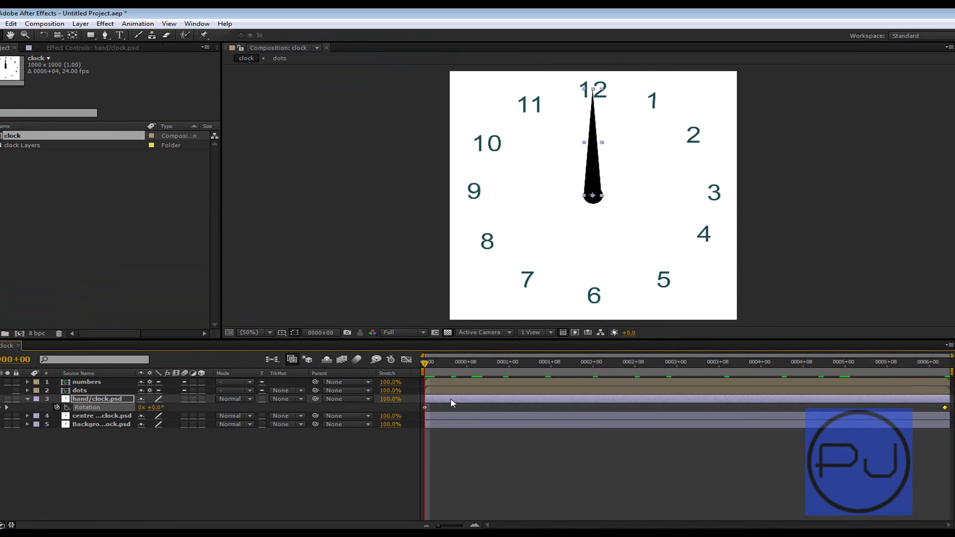
{"action": "key", "text": "space"}
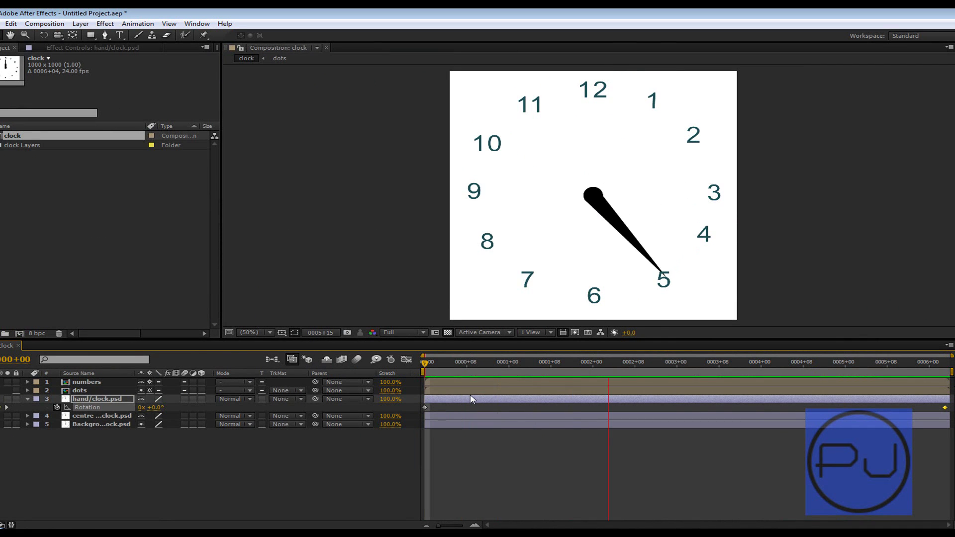
{"action": "key", "text": "space"}
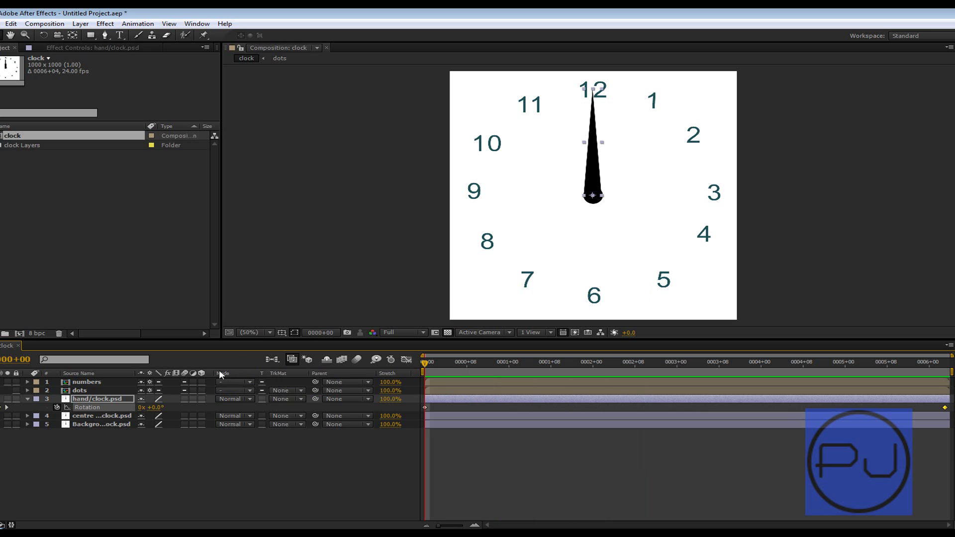
Stretch the hand layer to 200% using its Stretch column.
{"action": "right_click", "coordinate": [371, 373]}
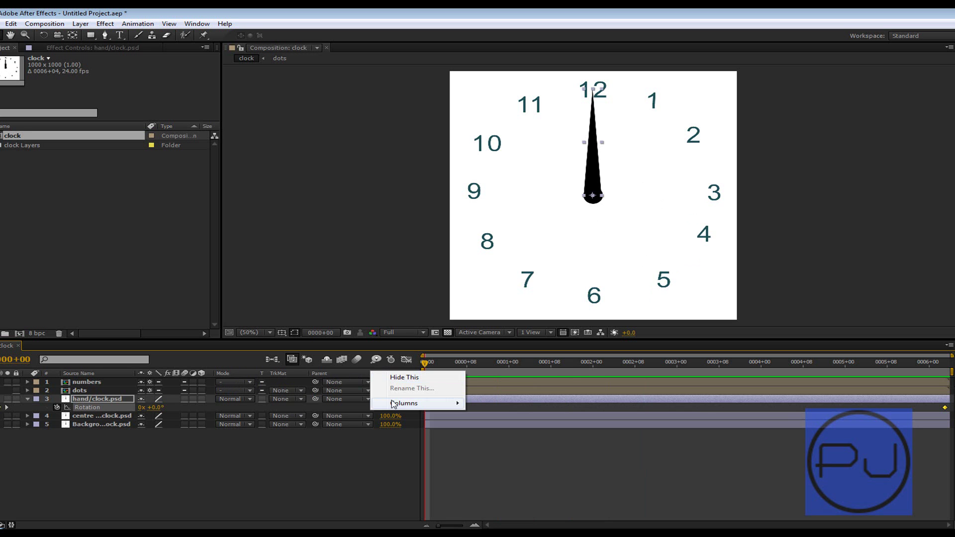
{"action": "mouse_move", "coordinate": [395, 404]}
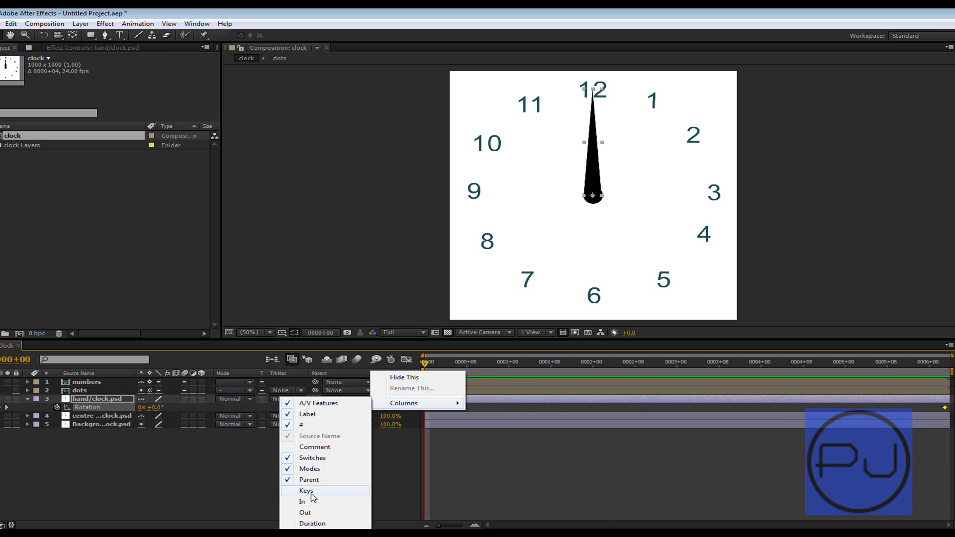
{"action": "left_click", "coordinate": [234, 476]}
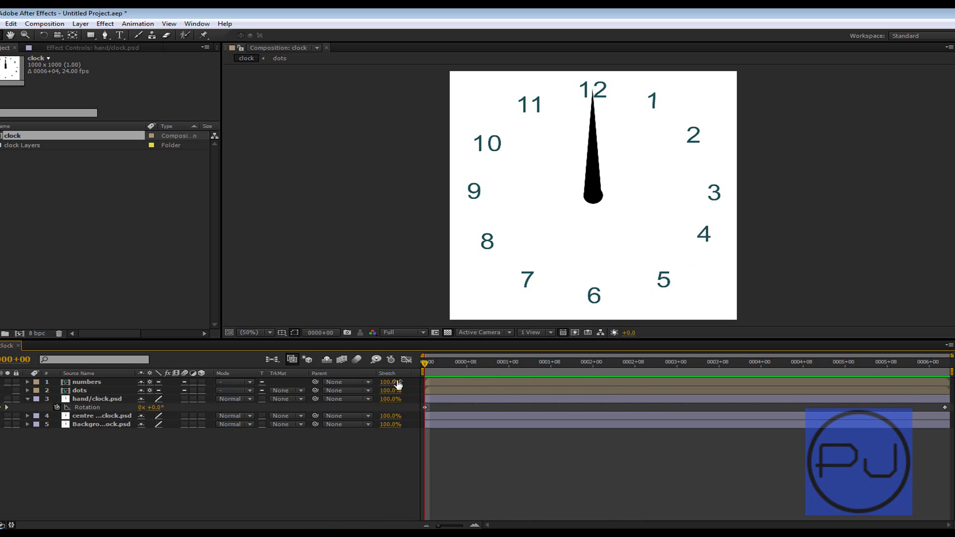
{"action": "left_click", "coordinate": [390, 399]}
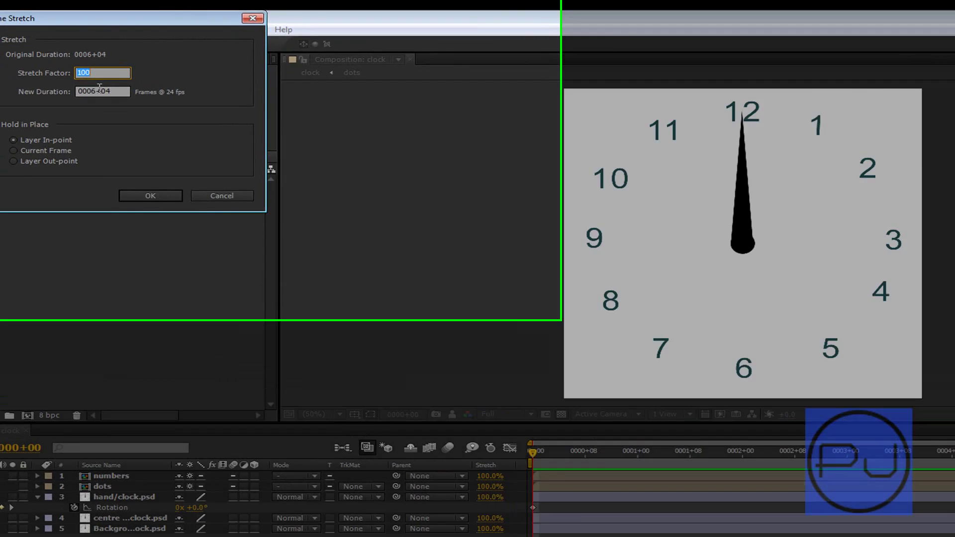
{"action": "type", "text": "200"}
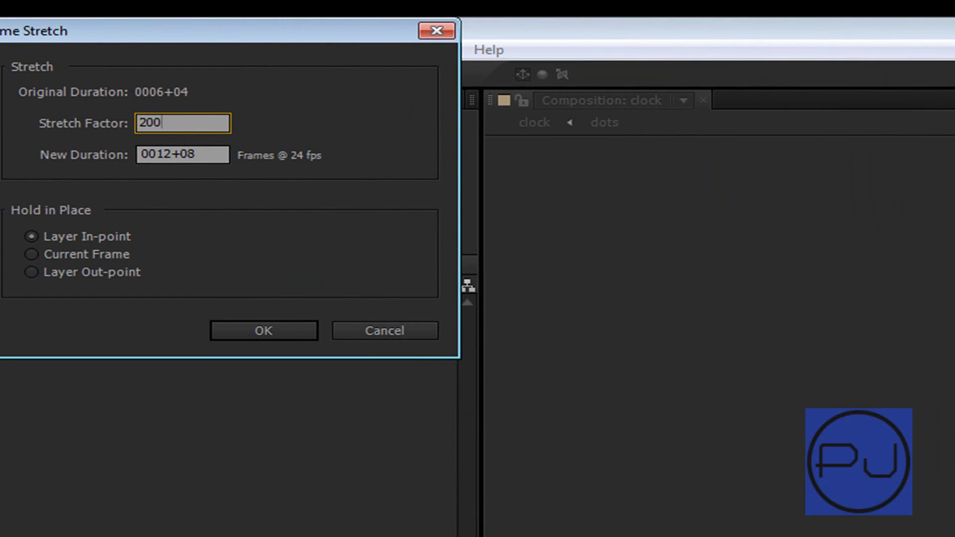
{"action": "key", "text": "Return"}
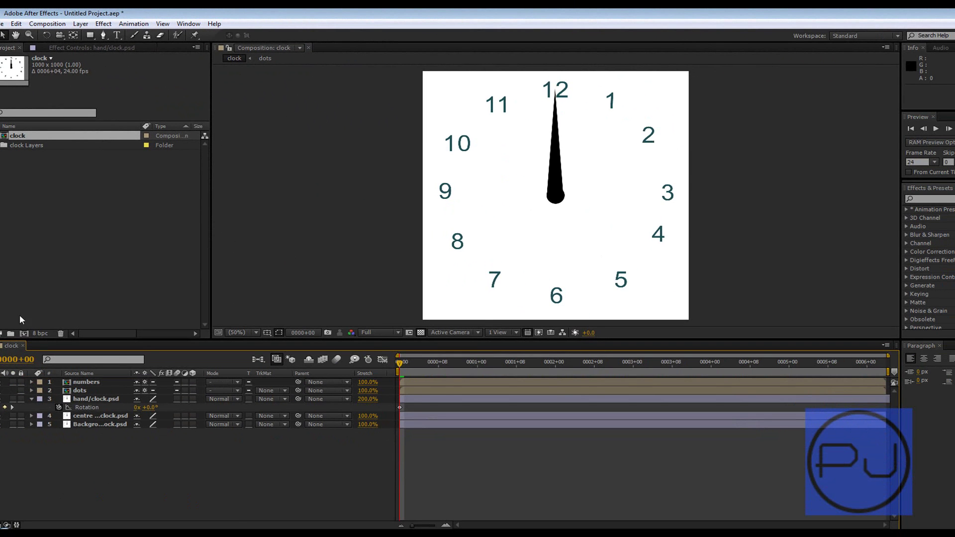
Show time as frame numbers and preview the slowed hand rotation.
{"action": "left_click", "coordinate": [18, 359], "text": "ctrl"}
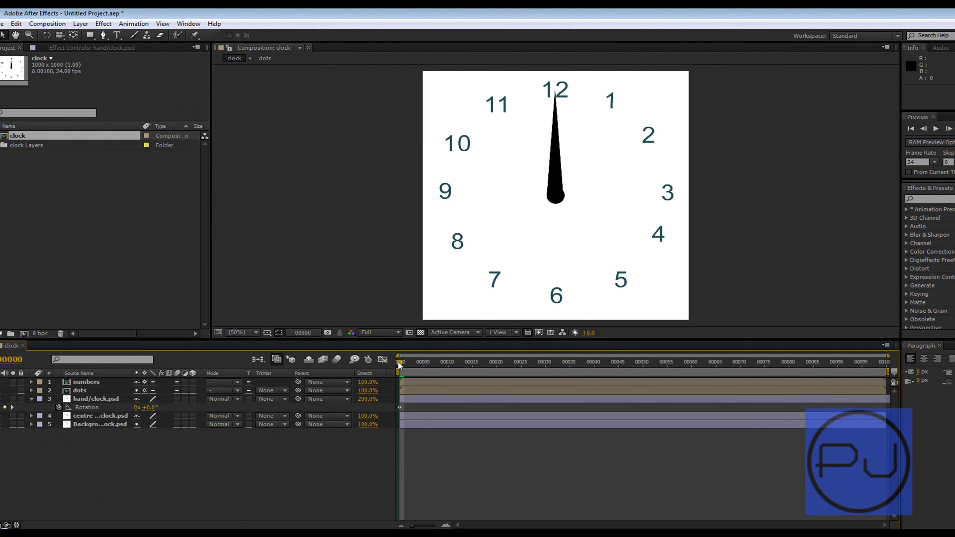
{"action": "left_click_drag", "start_coordinate": [399, 365], "coordinate": [399, 367]}
{"action": "key", "text": "space"}
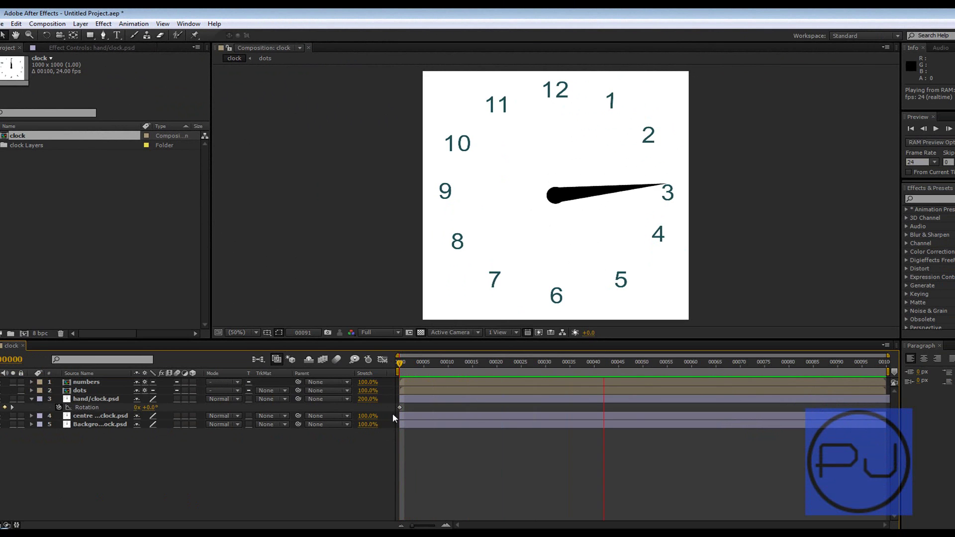
{"action": "key", "text": "space"}
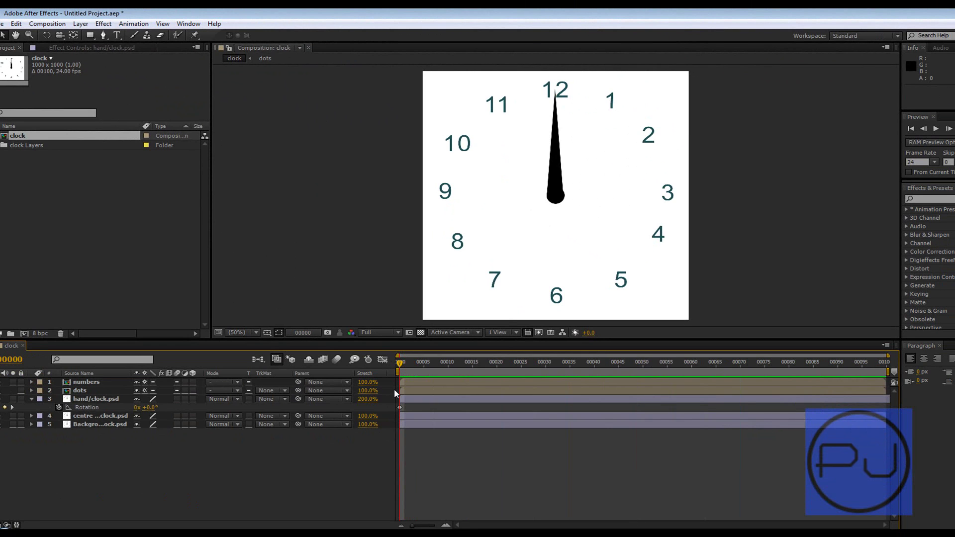
{"action": "left_click_drag", "start_coordinate": [399, 366], "coordinate": [395, 393]}
{"action": "left_click", "coordinate": [419, 316]}
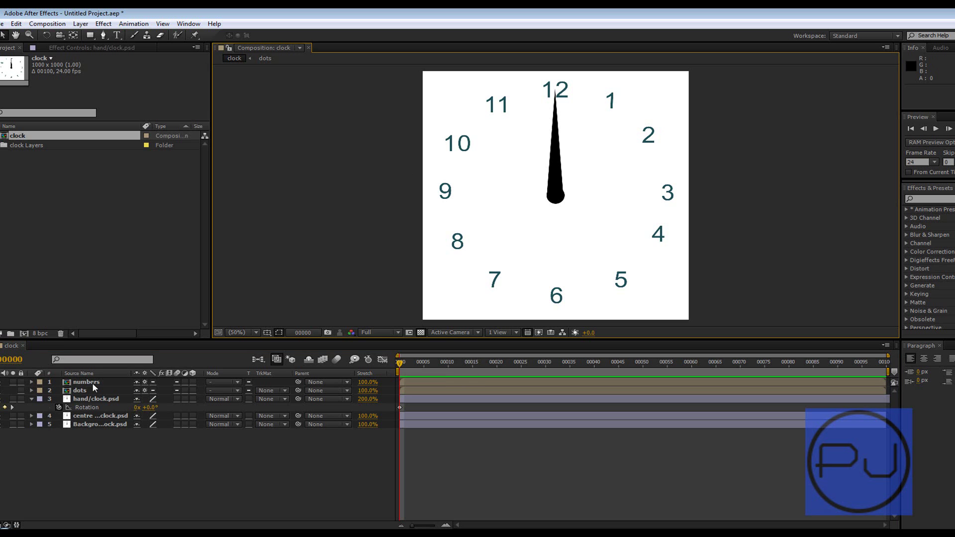
Add the clock composition to the Render Queue with H.264 as the output format.
{"action": "left_click", "coordinate": [47, 24]}
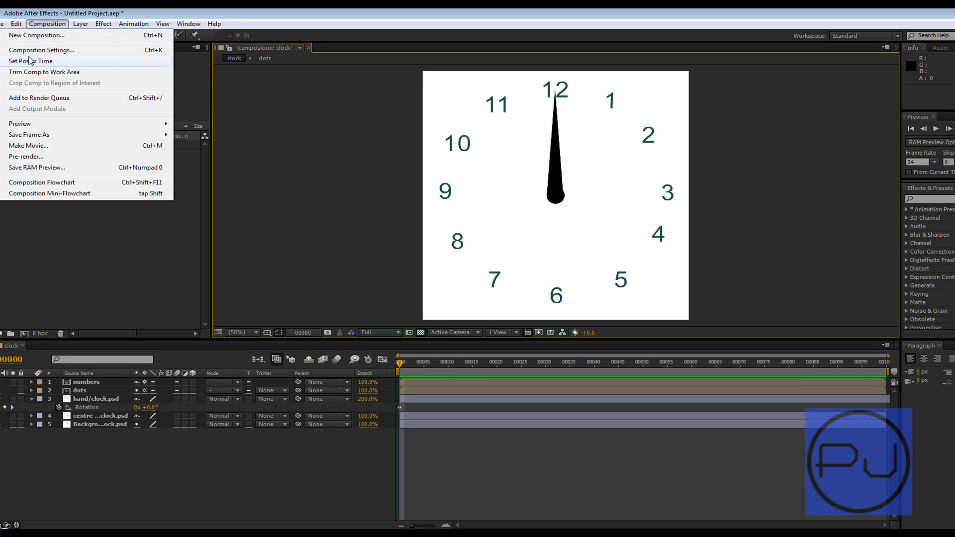
{"action": "left_click", "coordinate": [30, 97]}
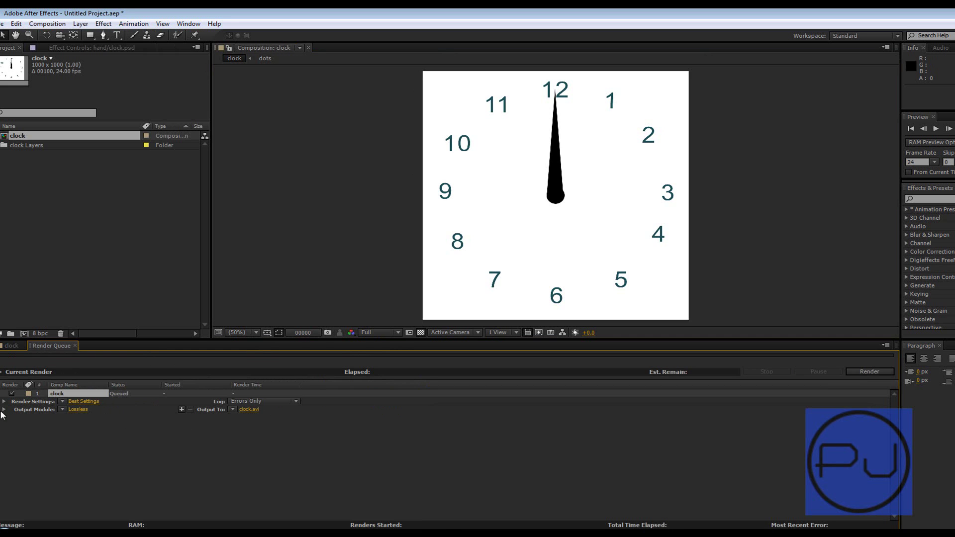
{"action": "left_click", "coordinate": [76, 409]}
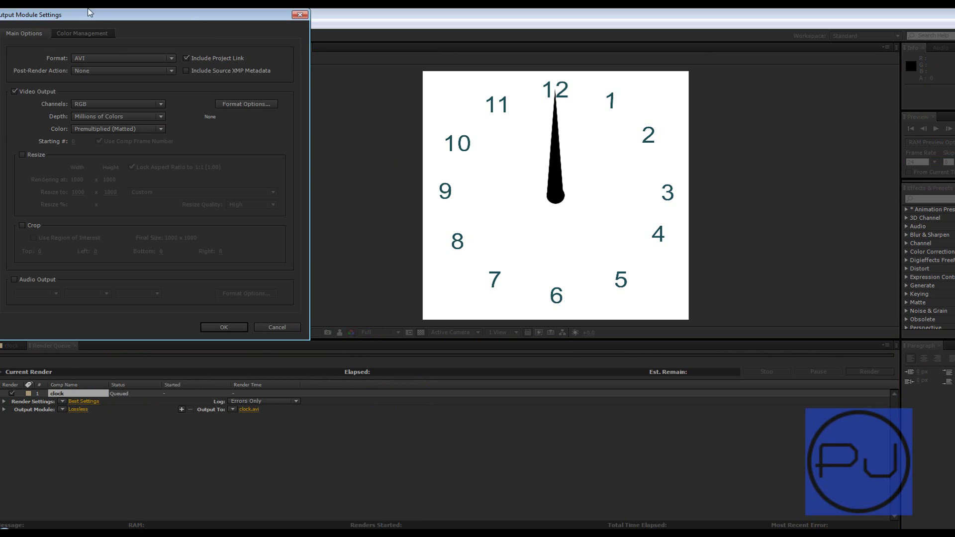
{"action": "left_click_drag", "start_coordinate": [105, 27], "coordinate": [367, 69]}
{"action": "left_click", "coordinate": [360, 101]}
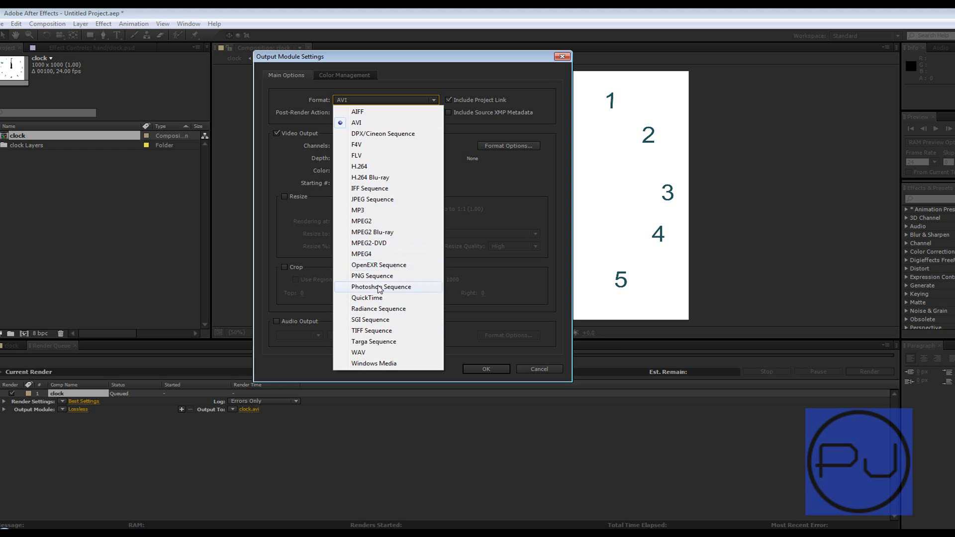
{"action": "left_click", "coordinate": [359, 166]}
{"action": "left_click", "coordinate": [510, 145]}
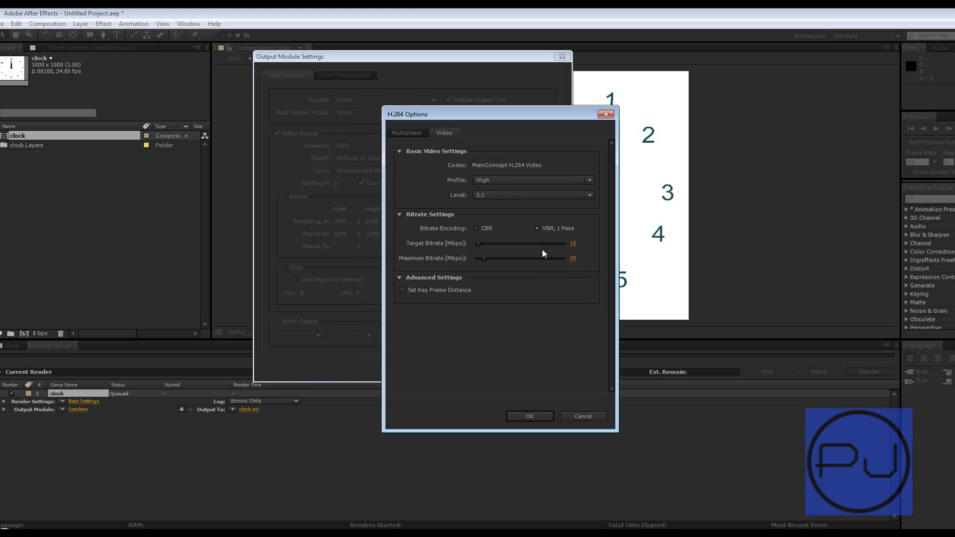
{"action": "left_click", "coordinate": [529, 417]}
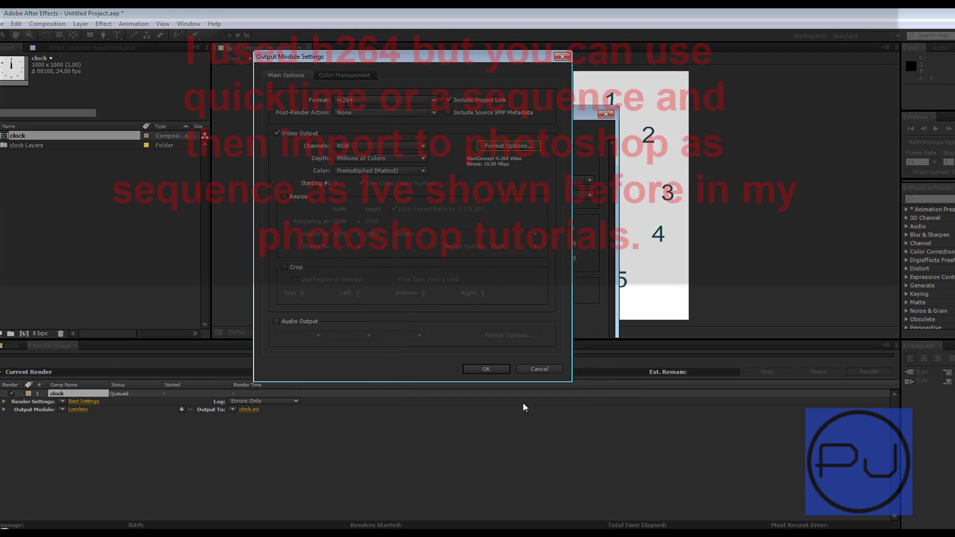
{"action": "left_click", "coordinate": [393, 103]}
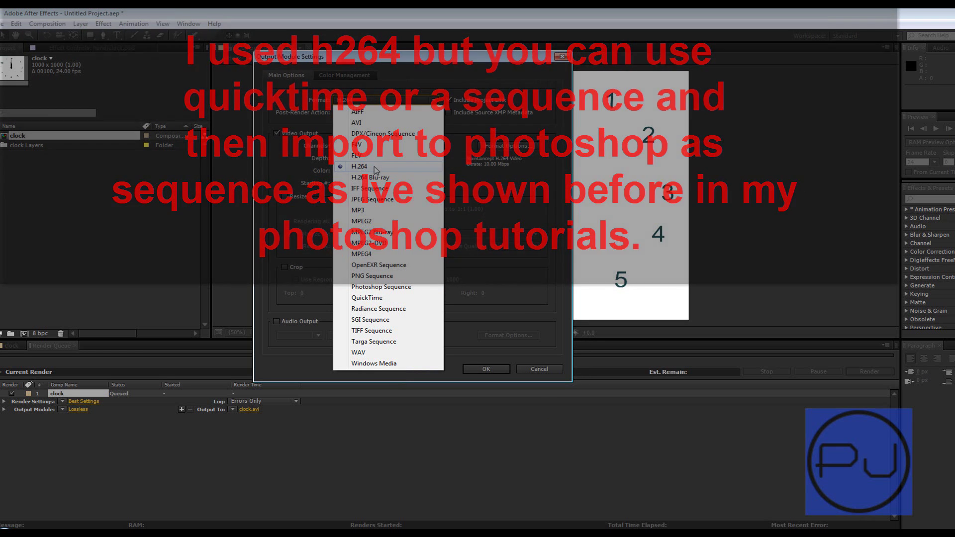
{"action": "left_click", "coordinate": [374, 167]}
{"action": "left_click", "coordinate": [486, 369]}
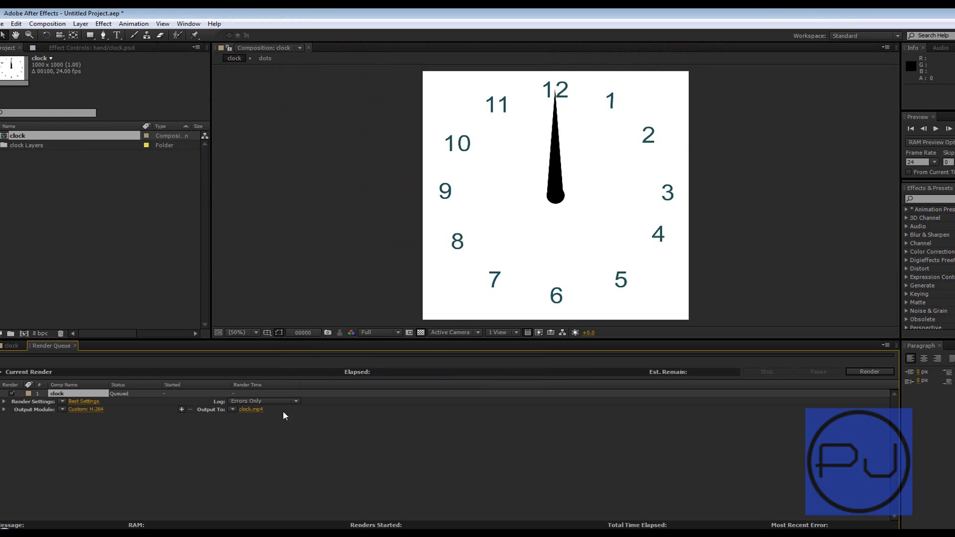
Set the output file to clock.mp4 on the Desktop and start the render.
{"action": "left_click", "coordinate": [250, 410]}
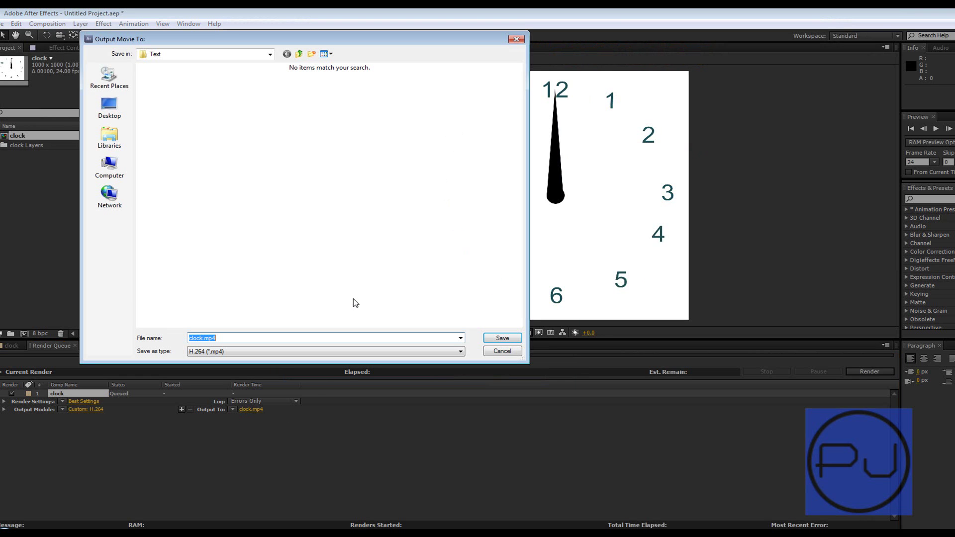
{"action": "left_click", "coordinate": [117, 119]}
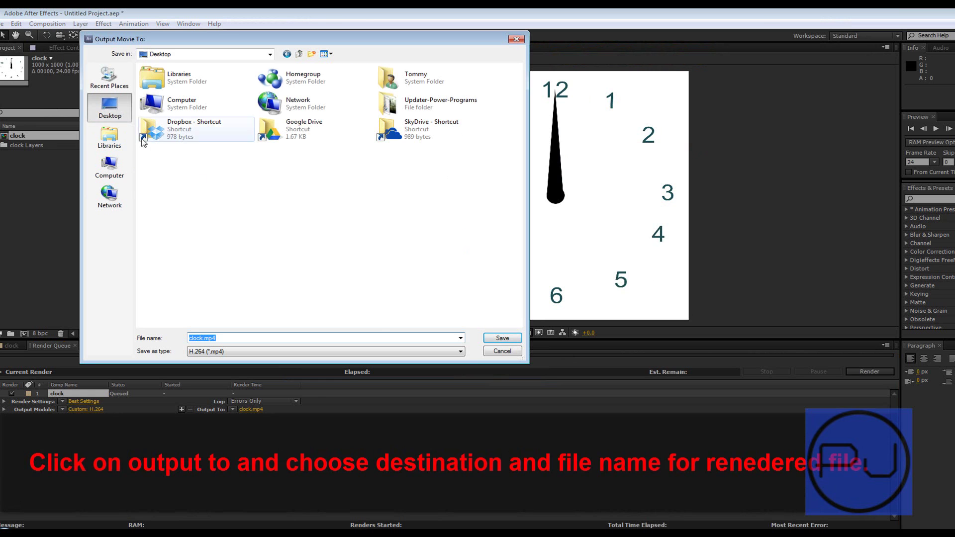
{"action": "left_click", "coordinate": [504, 338]}
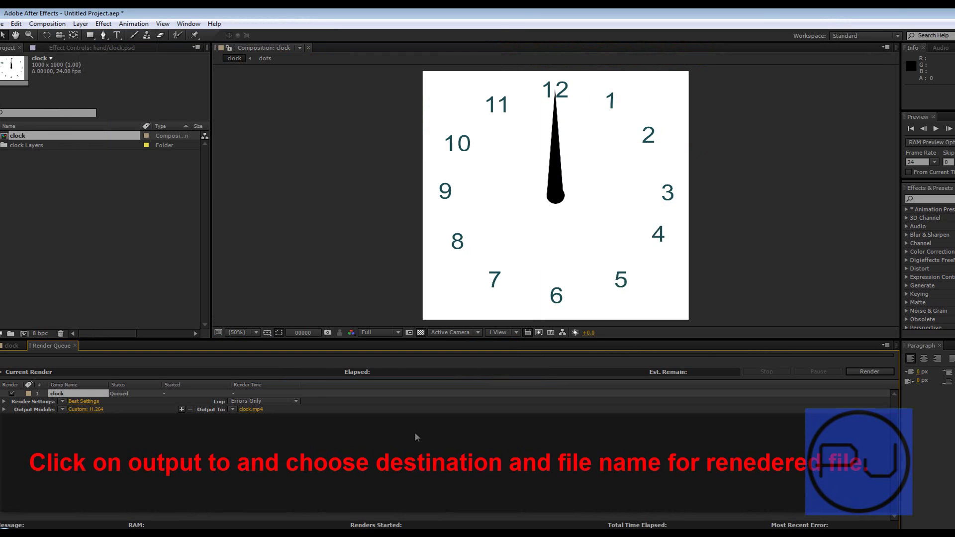
{"action": "left_click", "coordinate": [885, 374]}
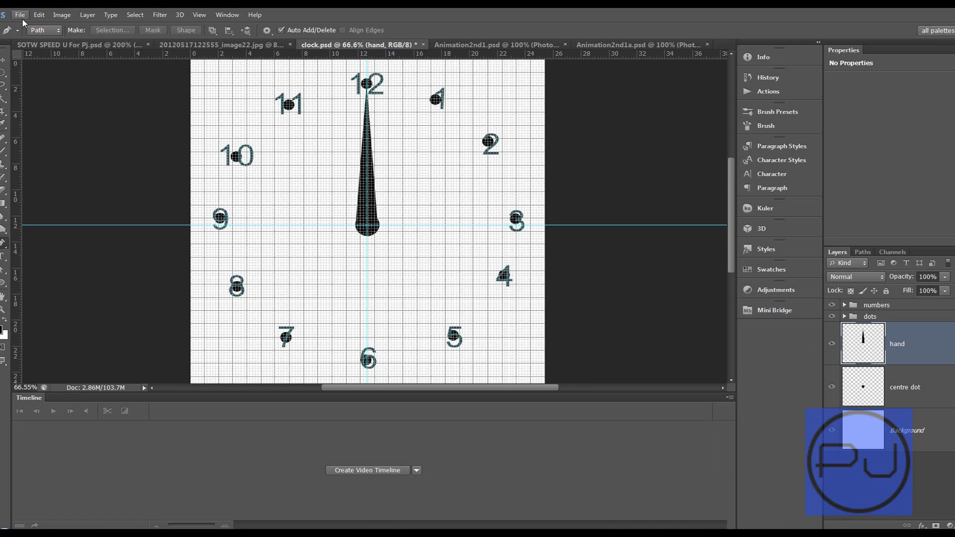
Open clock.mp4 from the Desktop and scrub the timeline to check the hand rotates.
{"action": "left_click", "coordinate": [20, 15]}
{"action": "left_click", "coordinate": [32, 35]}
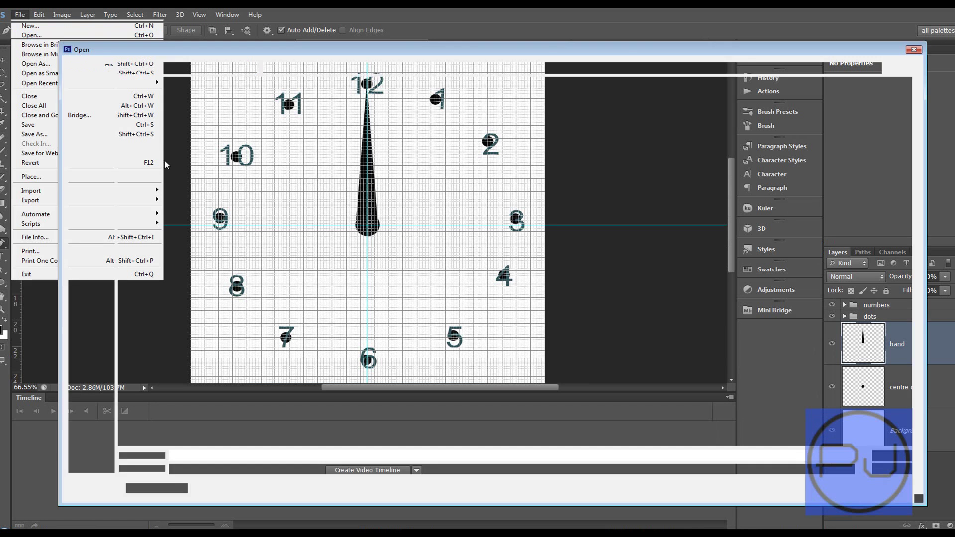
{"action": "left_click", "coordinate": [91, 121]}
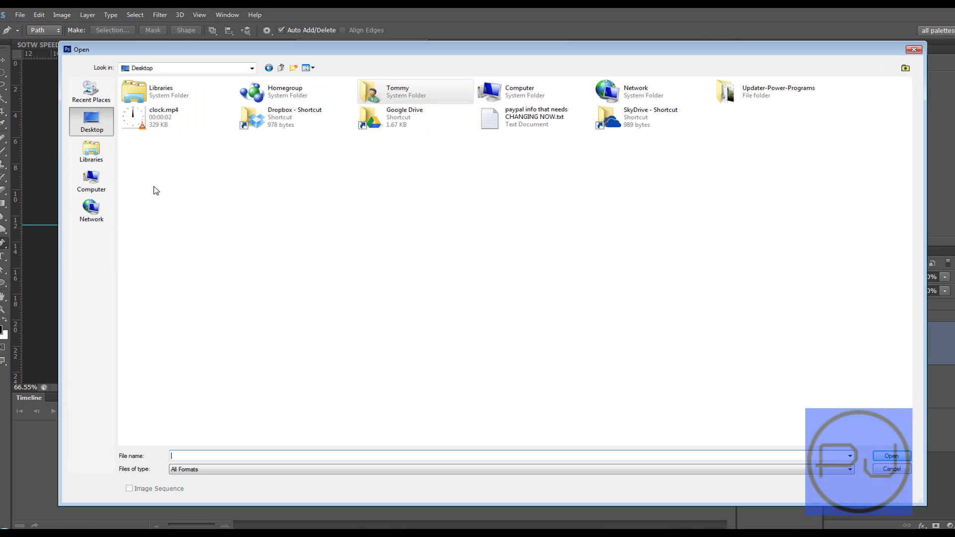
{"action": "left_click", "coordinate": [169, 124]}
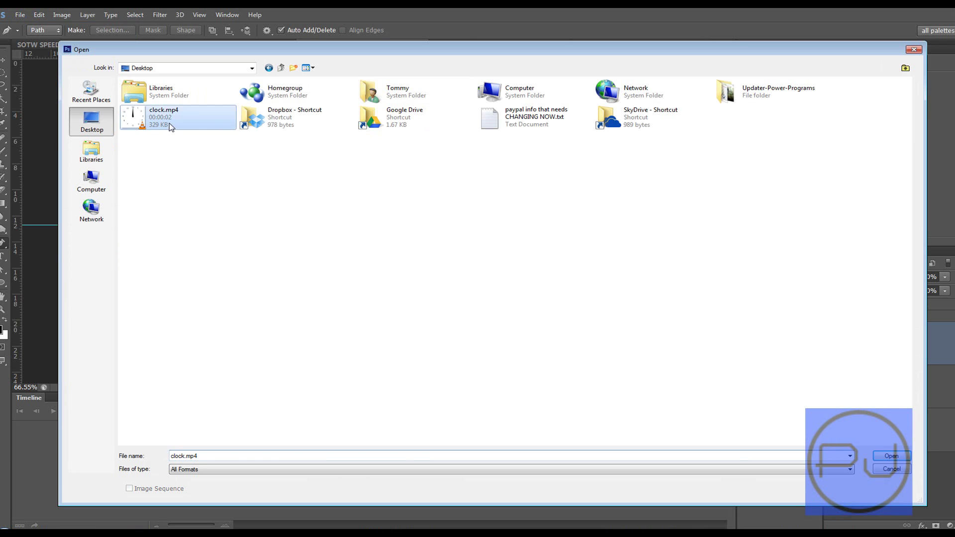
{"action": "left_click", "coordinate": [891, 455]}
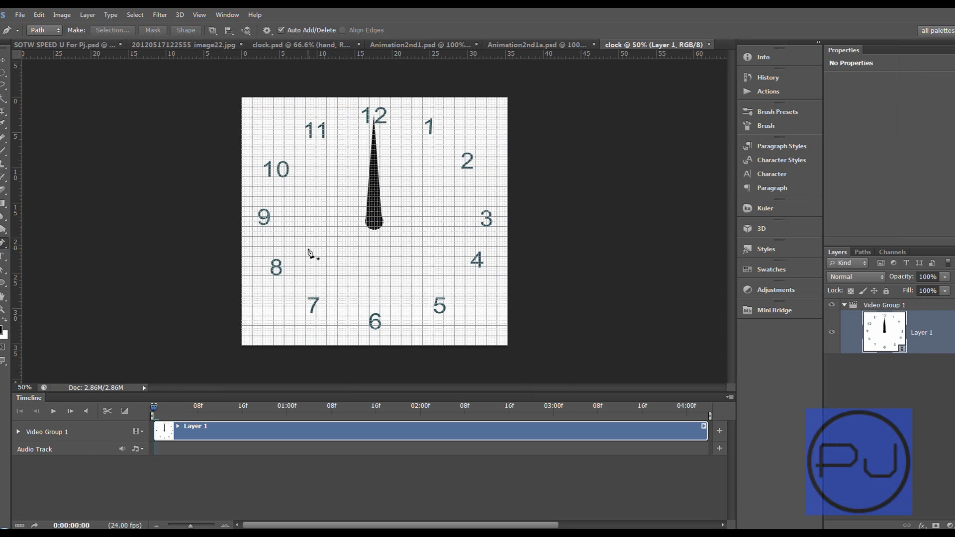
{"action": "left_click_drag", "start_coordinate": [154, 409], "coordinate": [158, 407]}
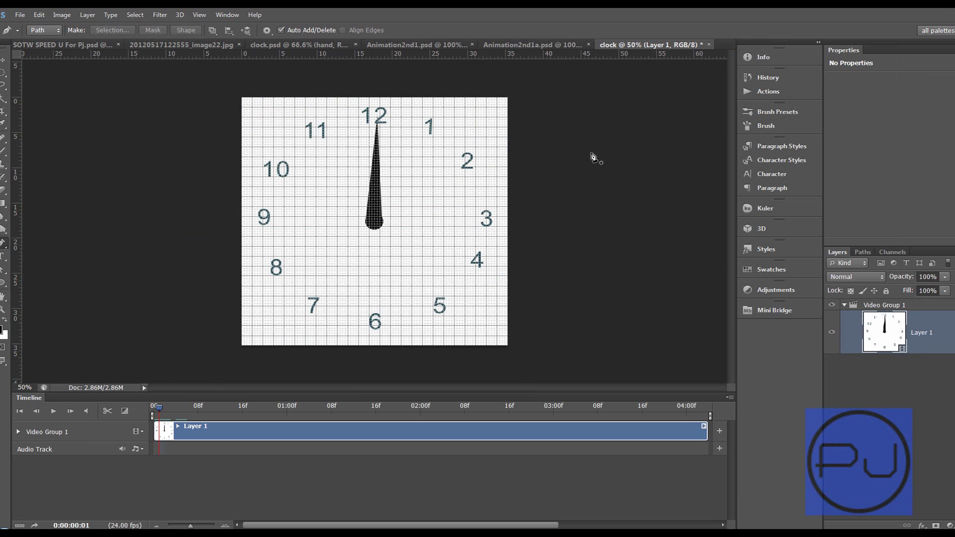
Hide the grid over the canvas.
{"action": "left_click", "coordinate": [200, 15]}
{"action": "mouse_move", "coordinate": [234, 162]}
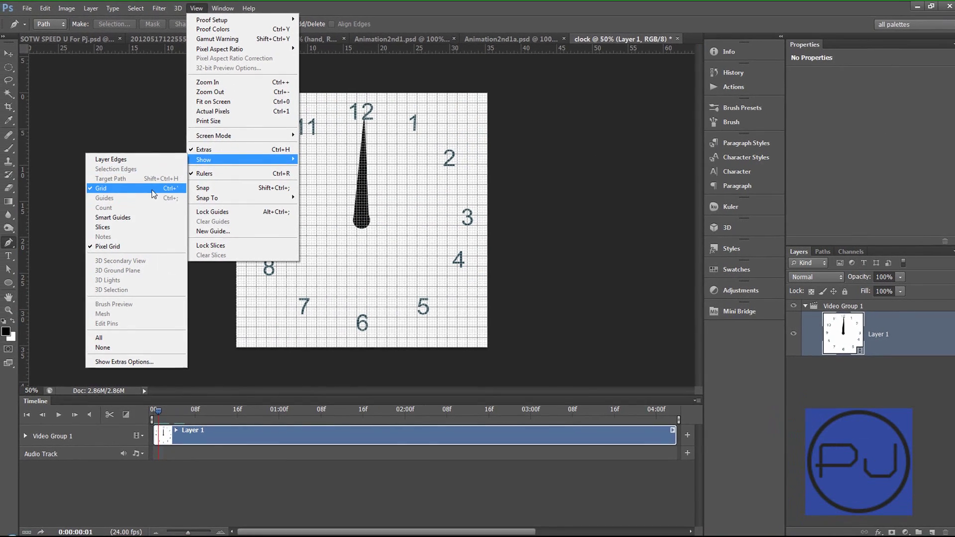
{"action": "left_click", "coordinate": [151, 190]}
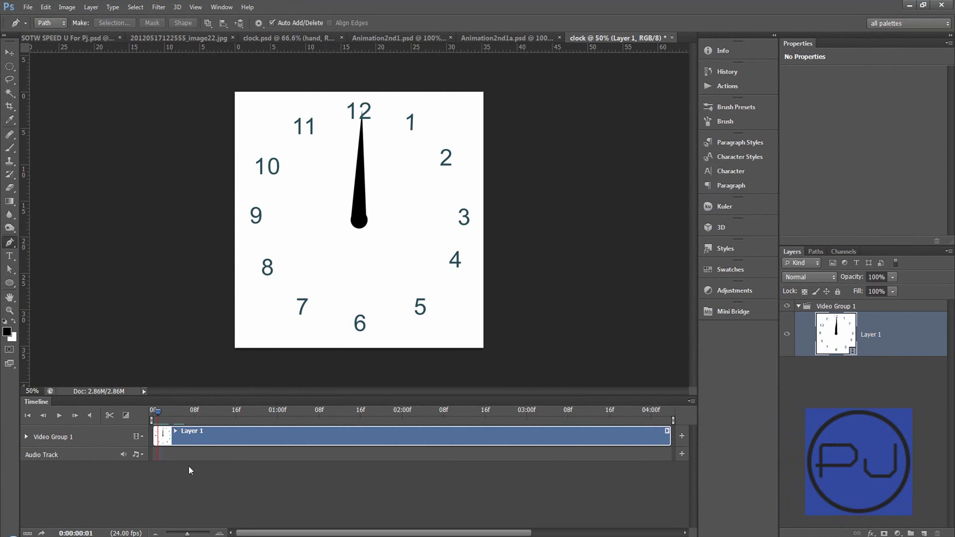
Play the clock animation in the Timeline panel, then stop it.
{"action": "left_click", "coordinate": [63, 417]}
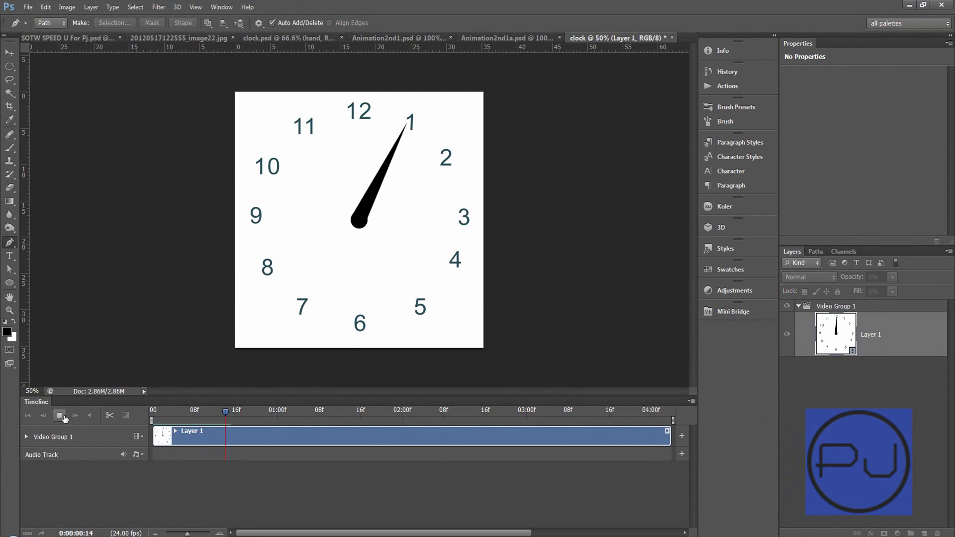
{"action": "left_click", "coordinate": [63, 417]}
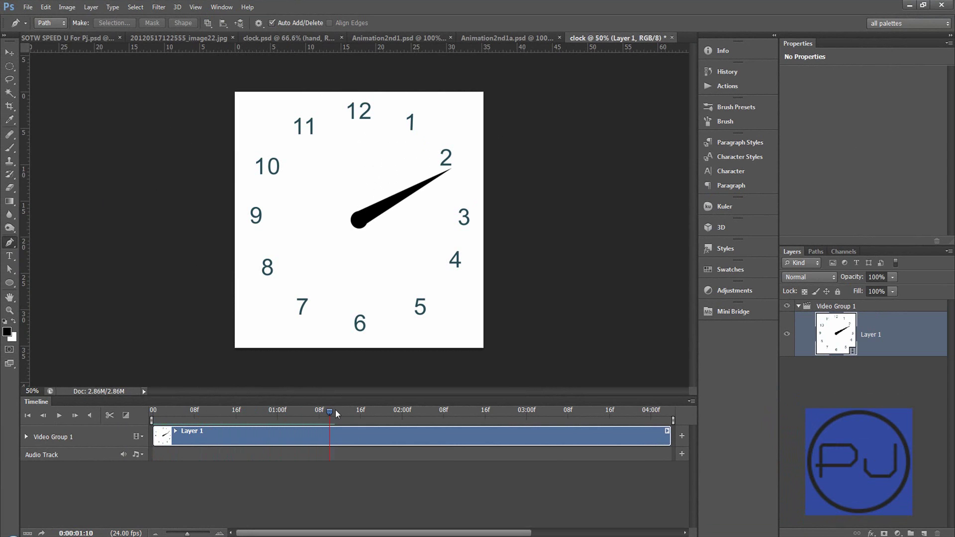
{"action": "left_click", "coordinate": [43, 8]}
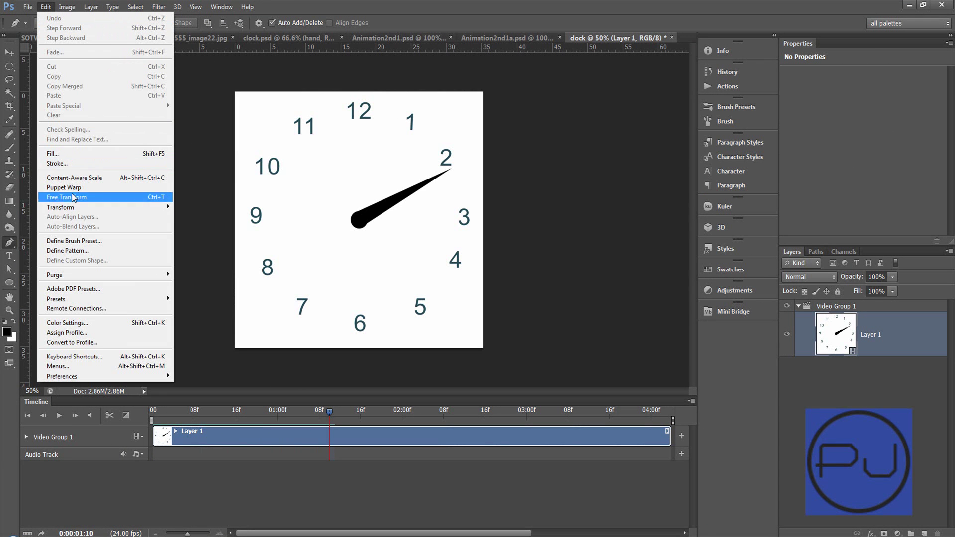
In Save for Web, choose GIF with 8 colours and zoom the preview to 33%.
{"action": "mouse_move", "coordinate": [27, 9]}
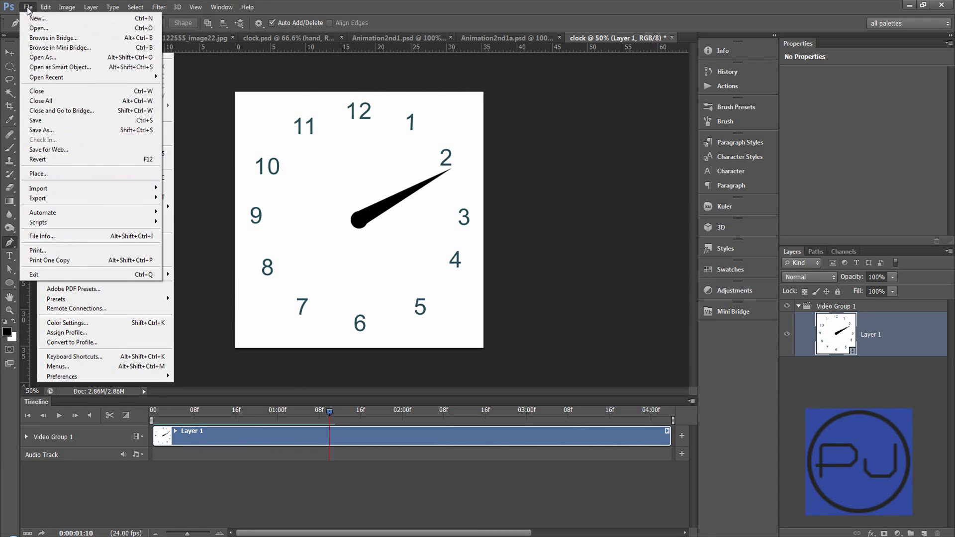
{"action": "left_click", "coordinate": [48, 149]}
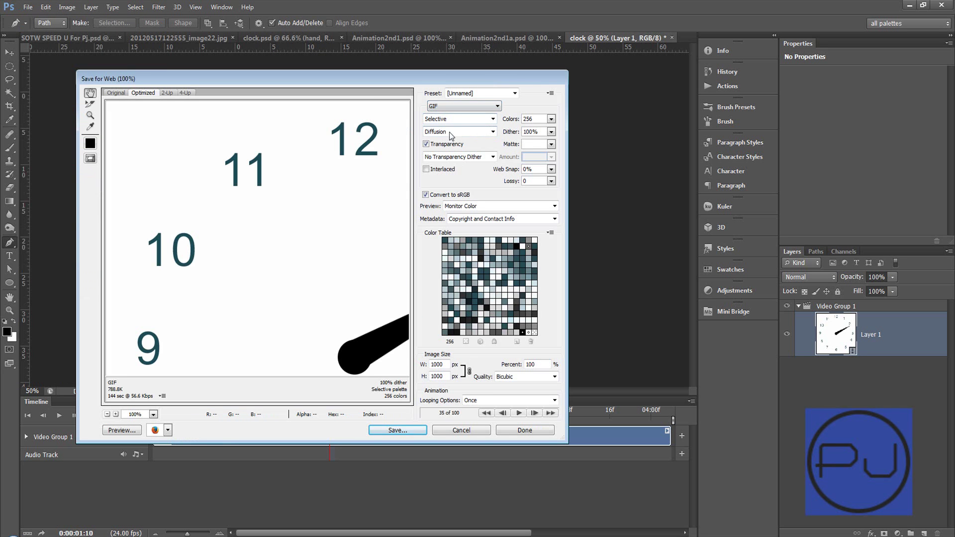
{"action": "left_click", "coordinate": [551, 119]}
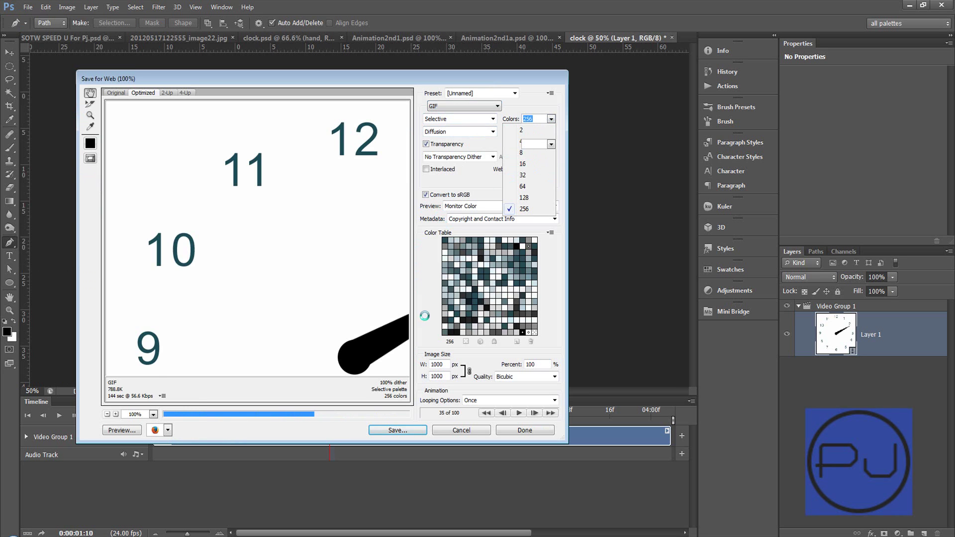
{"action": "type", "text": "8"}
{"action": "left_click", "coordinate": [153, 414]}
{"action": "left_click", "coordinate": [163, 230]}
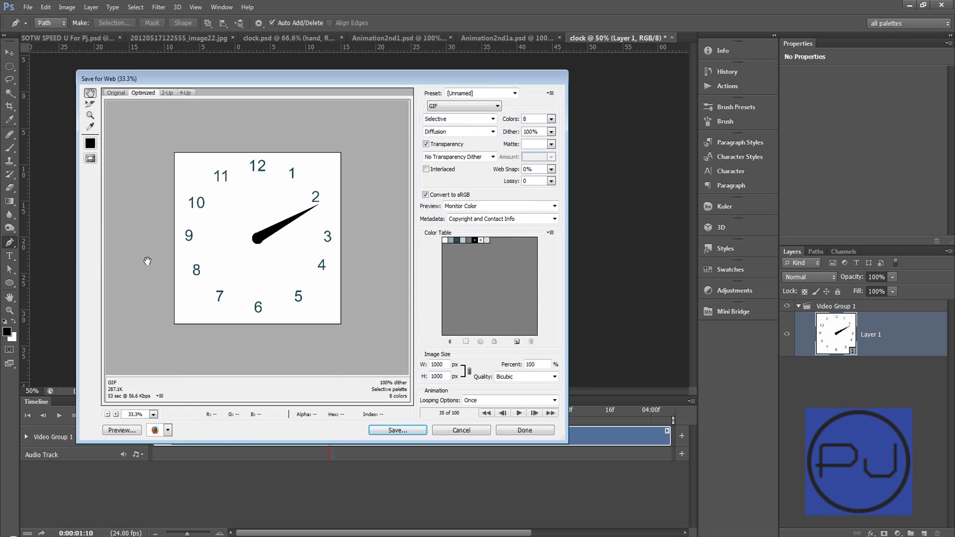
Set the GIF looping to Forever, play the preview, and preview it in the browser.
{"action": "left_click", "coordinate": [528, 397]}
{"action": "left_click", "coordinate": [506, 416]}
{"action": "left_click", "coordinate": [520, 412]}
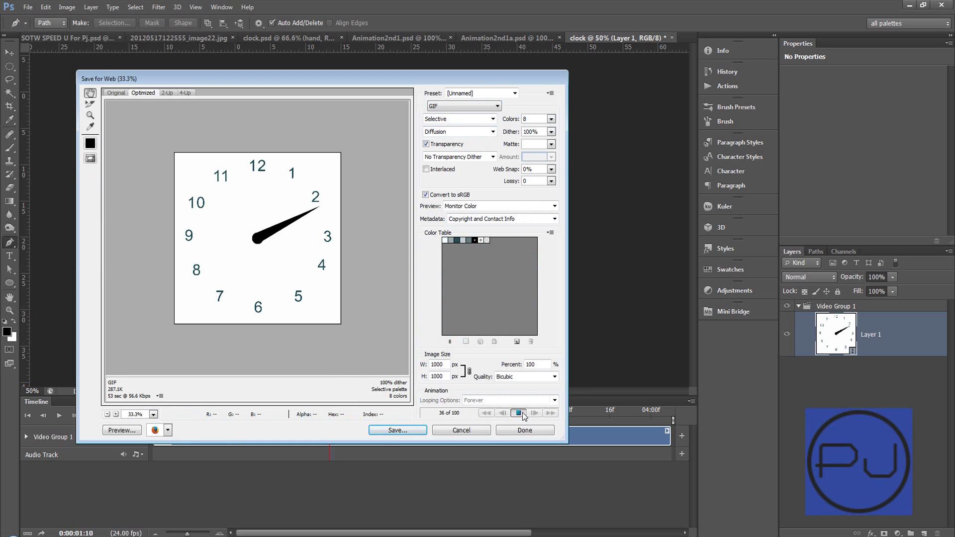
{"action": "left_click", "coordinate": [520, 414]}
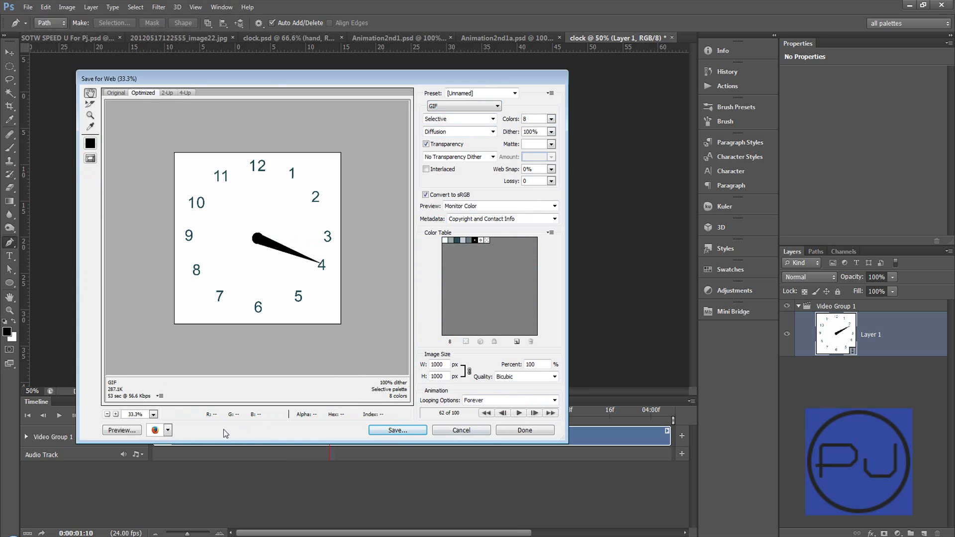
{"action": "left_click", "coordinate": [156, 430]}
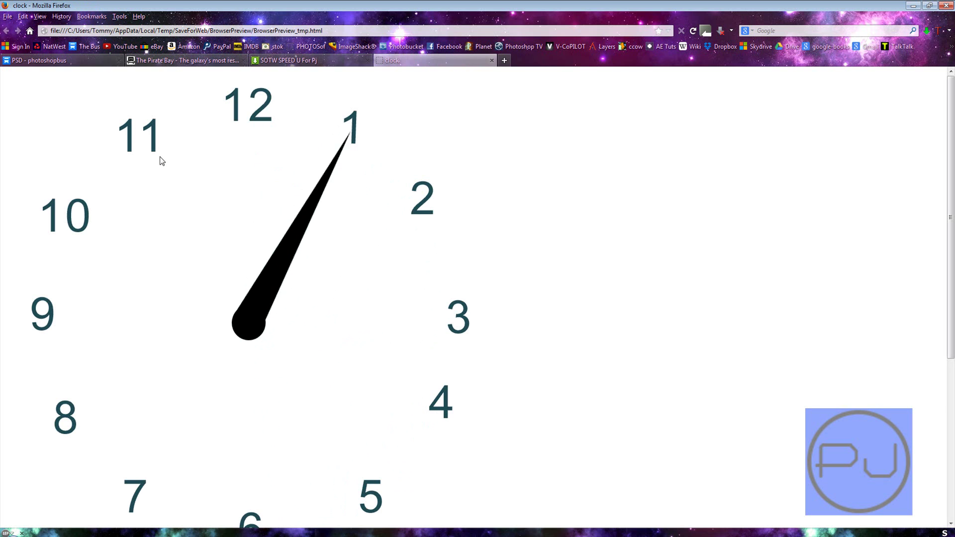
Close the clock GIF preview tab in Firefox.
{"action": "left_click", "coordinate": [491, 60]}
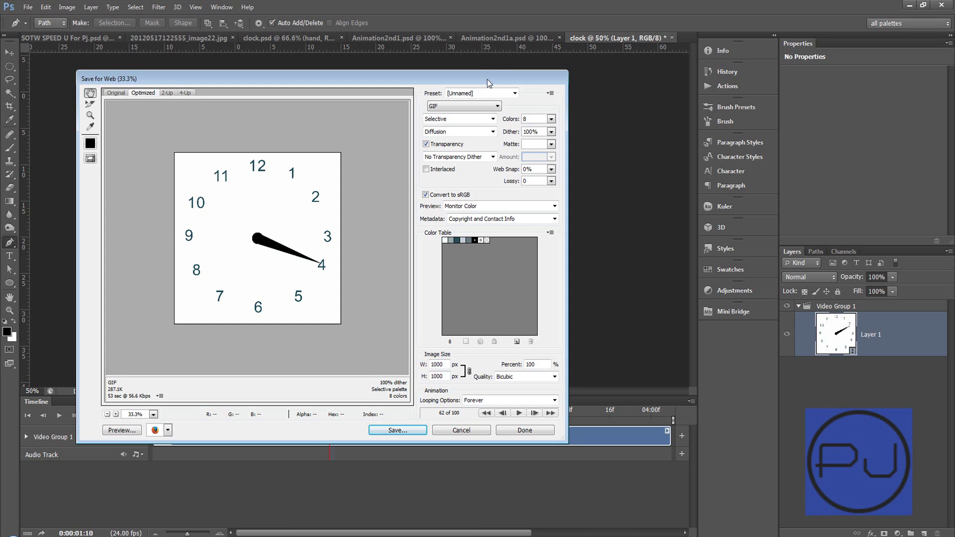